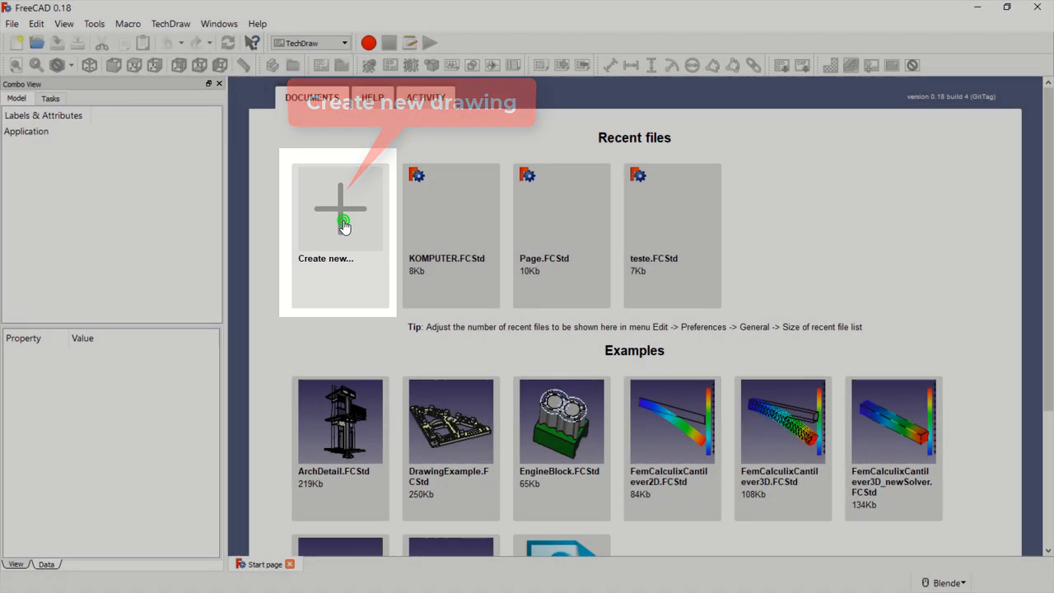
# Step: Create a new empty document and switch to the Part Design workbench
pyautogui.click(342, 222)
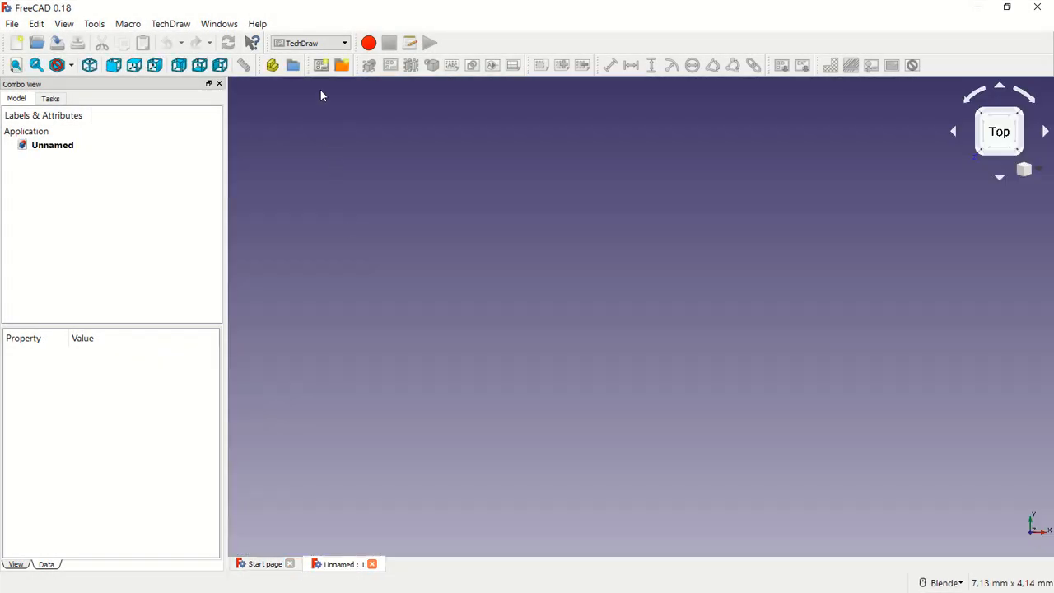
pyautogui.click(320, 43)
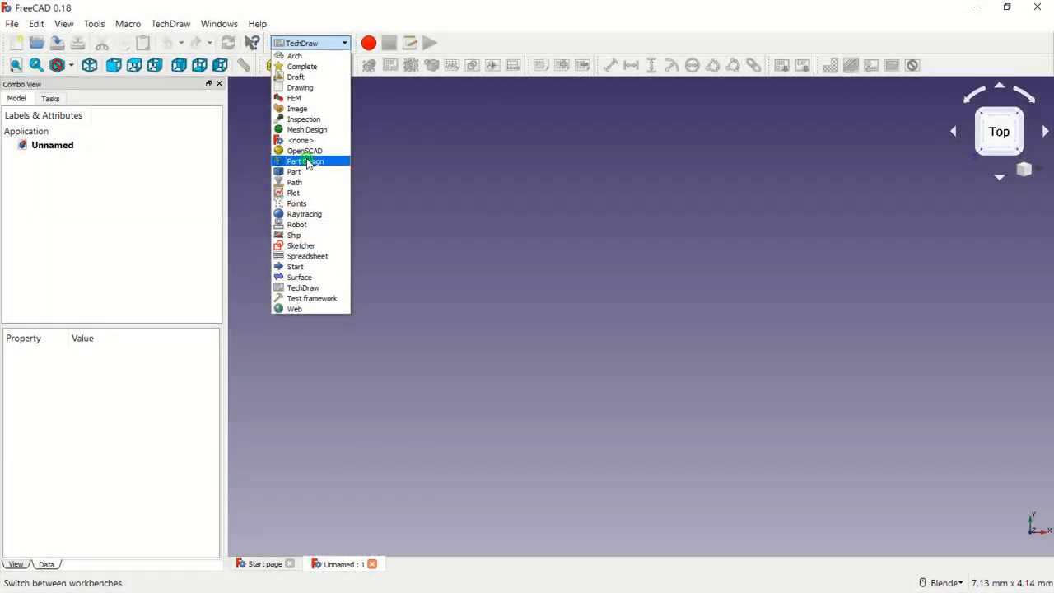
pyautogui.click(307, 161)
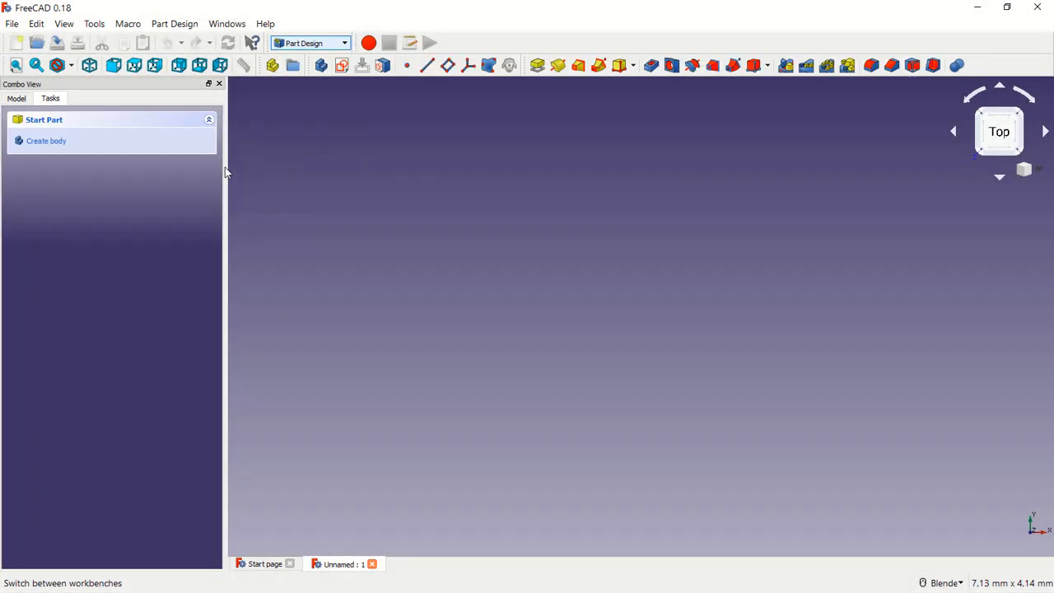
# Step: Create a body and start a new sketch on its XY plane
pyautogui.click(54, 142)
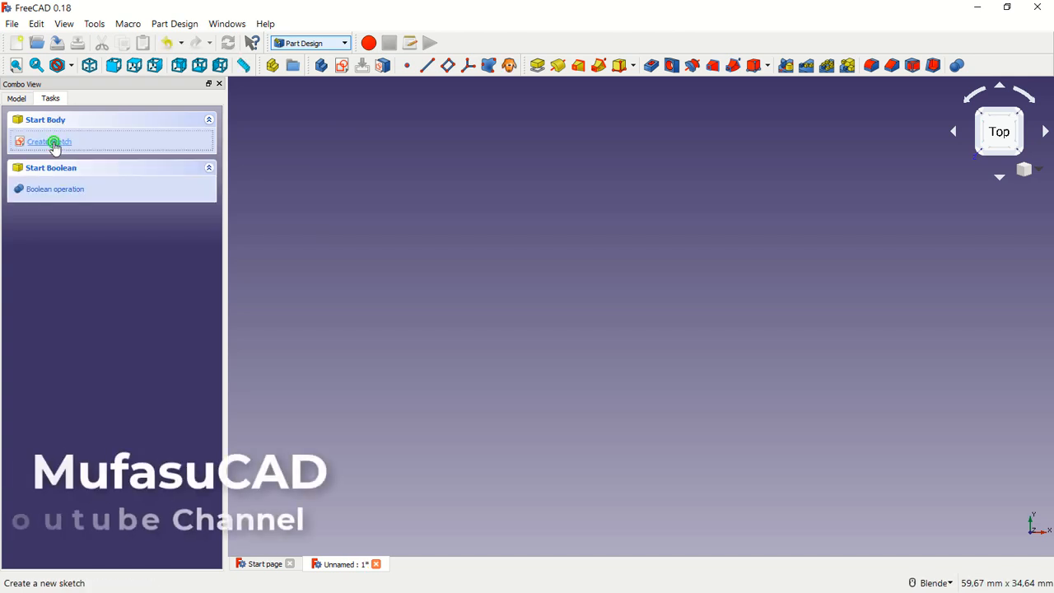
pyautogui.click(54, 142)
pyautogui.click(60, 179)
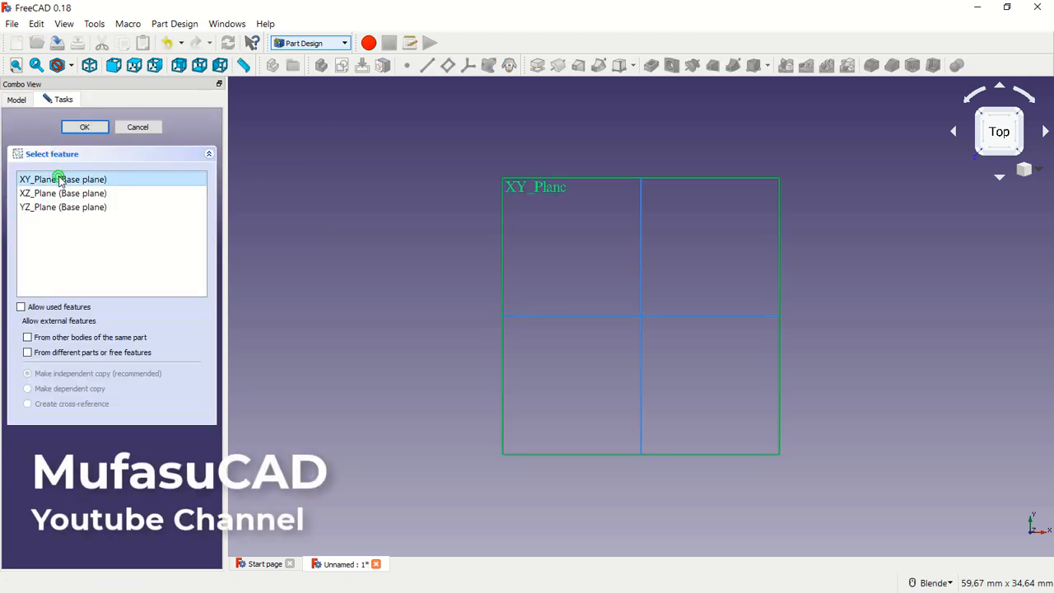
pyautogui.click(87, 127)
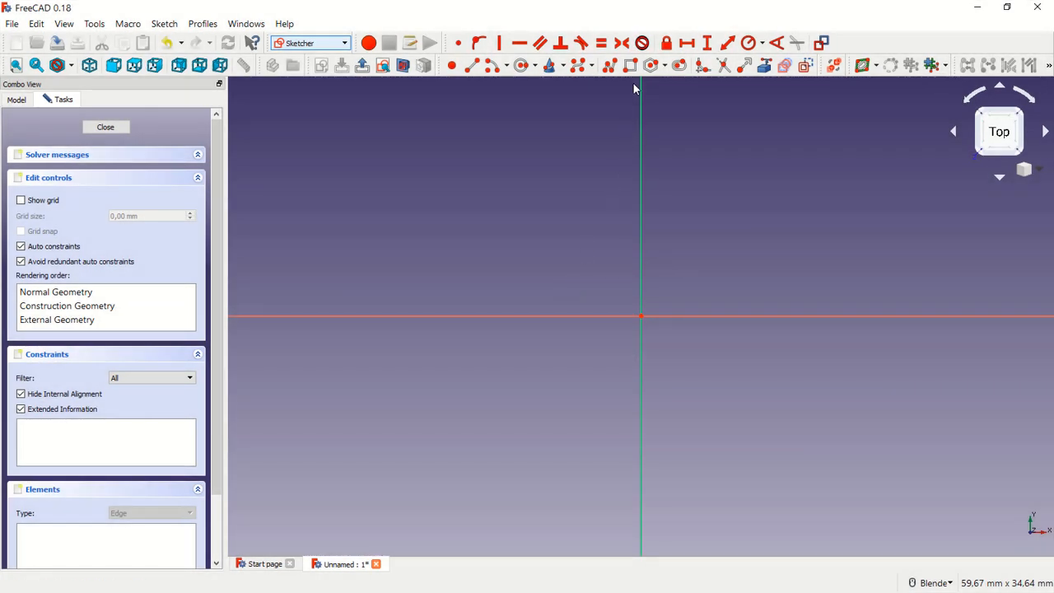
# Step: Sketch a portrait rectangle around the origin, about 15 mm wide and 20 mm high
pyautogui.click(630, 66)
pyautogui.click(516, 201)
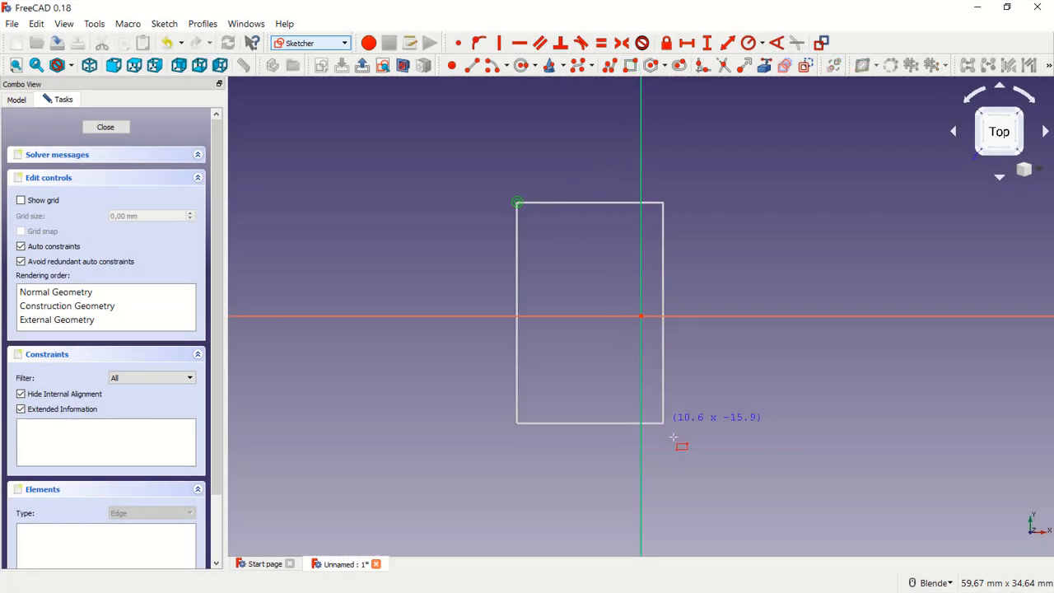
pyautogui.click(729, 475)
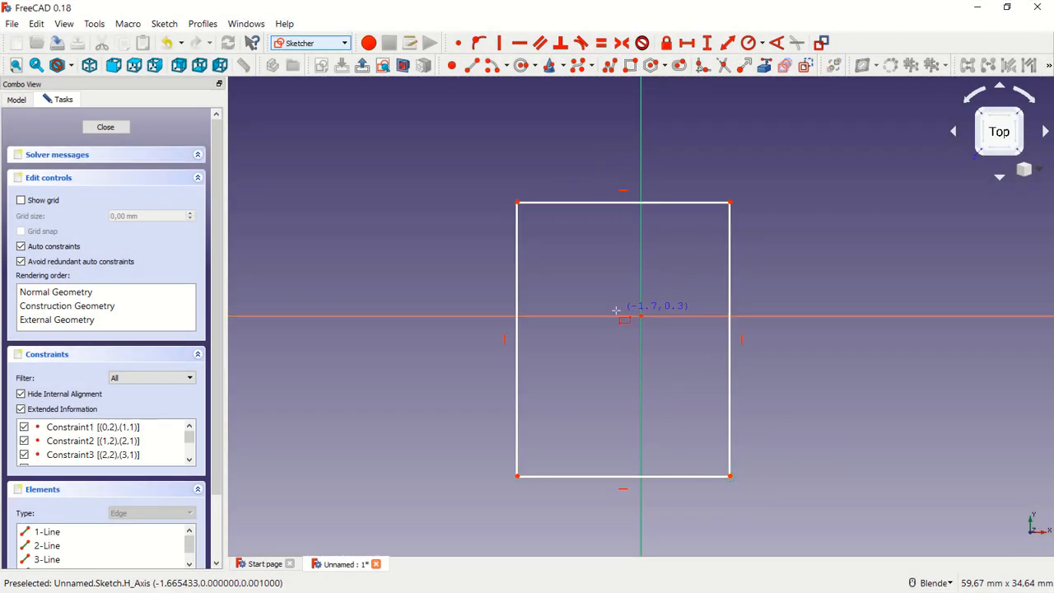
# Step: Constrain the rectangle's upper edge to a horizontal length of 210 mm
pyautogui.click(688, 42)
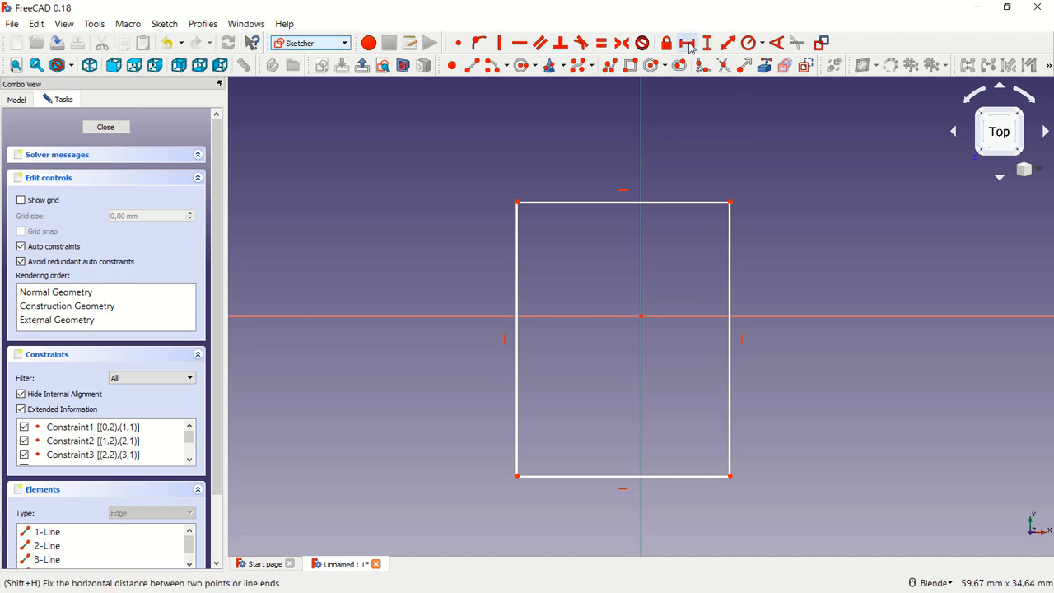
pyautogui.click(617, 200)
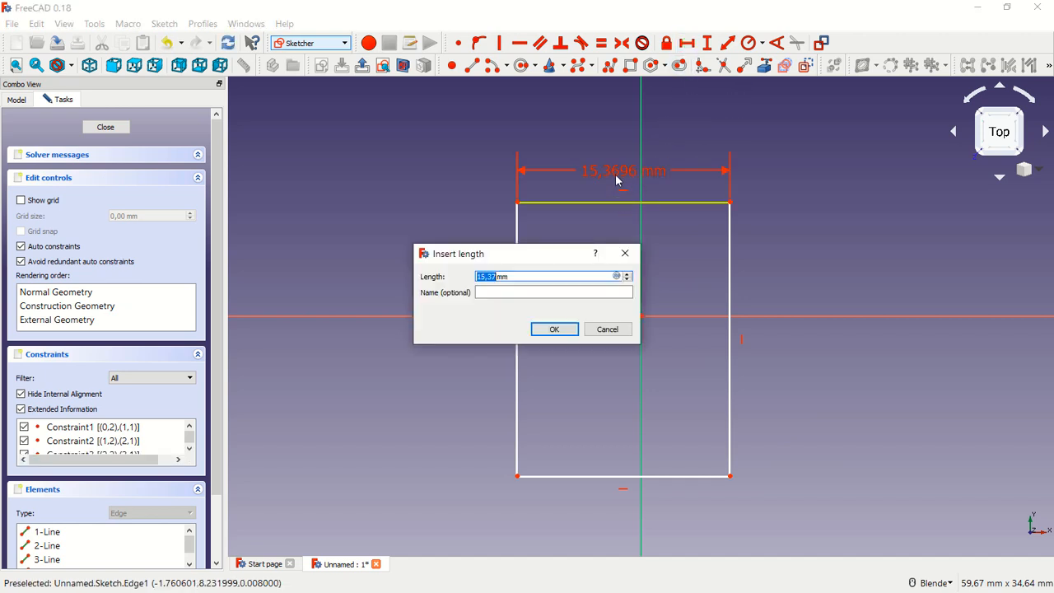
pyautogui.write('210')
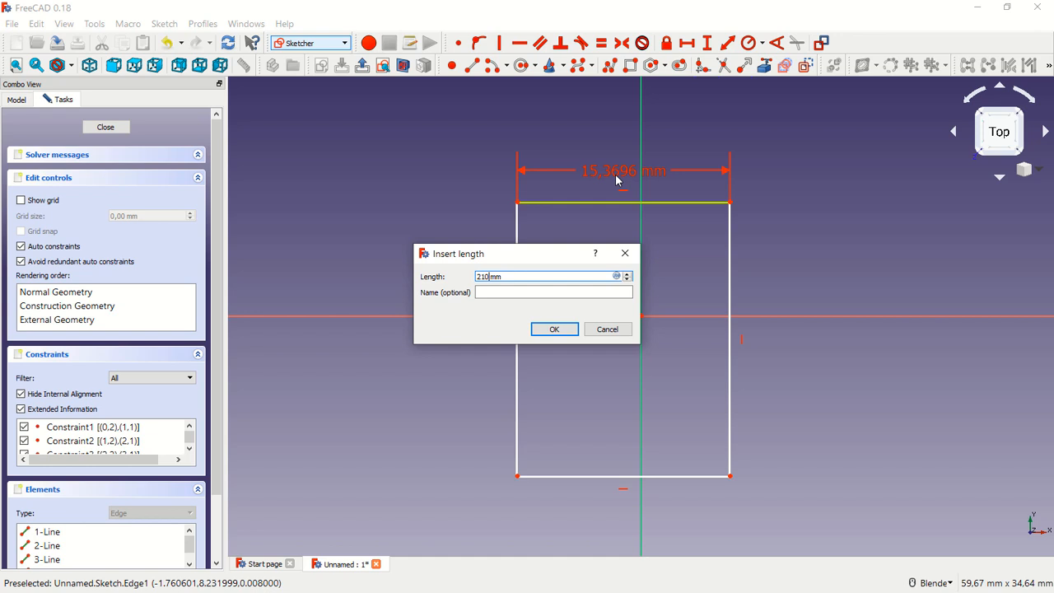
pyautogui.click(565, 329)
# Step: Constrain the rectangle's left edge to a vertical length of 297 mm
pyautogui.scroll(-10, 559, 306)
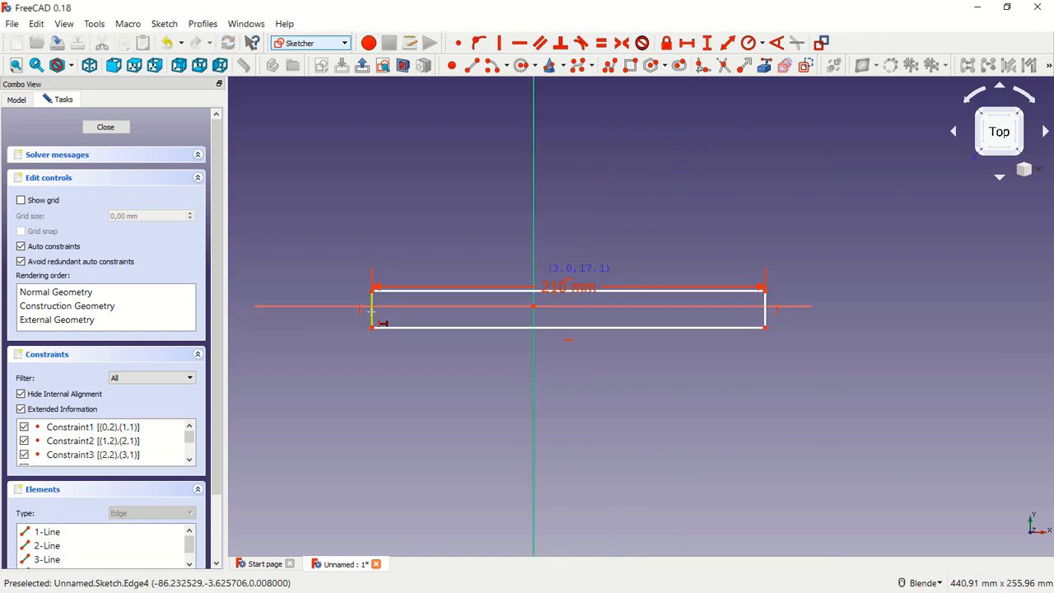
pyautogui.click(368, 317)
pyautogui.click(606, 329)
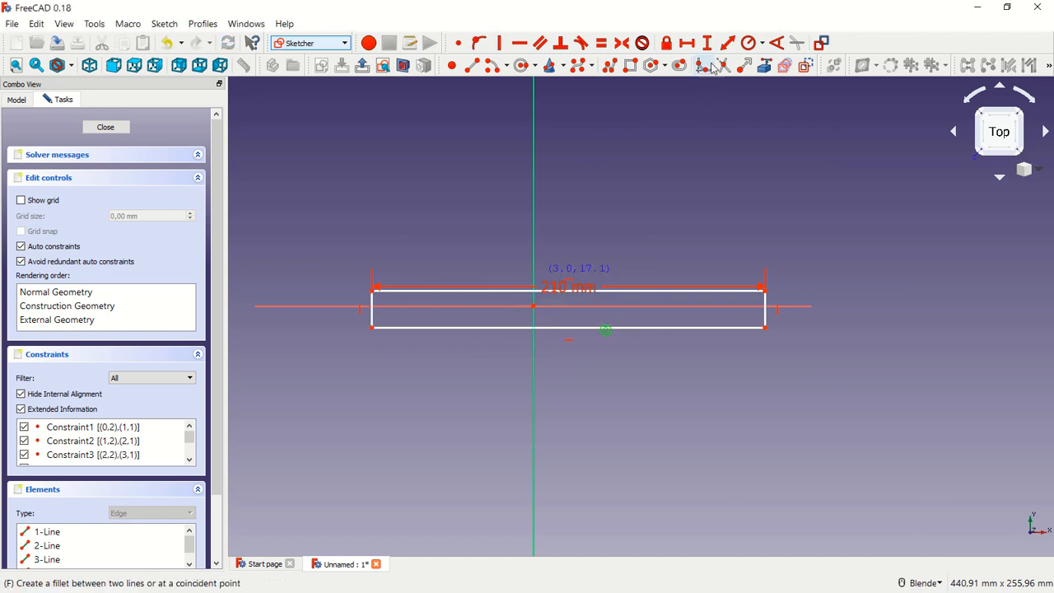
pyautogui.click(707, 42)
pyautogui.click(365, 317)
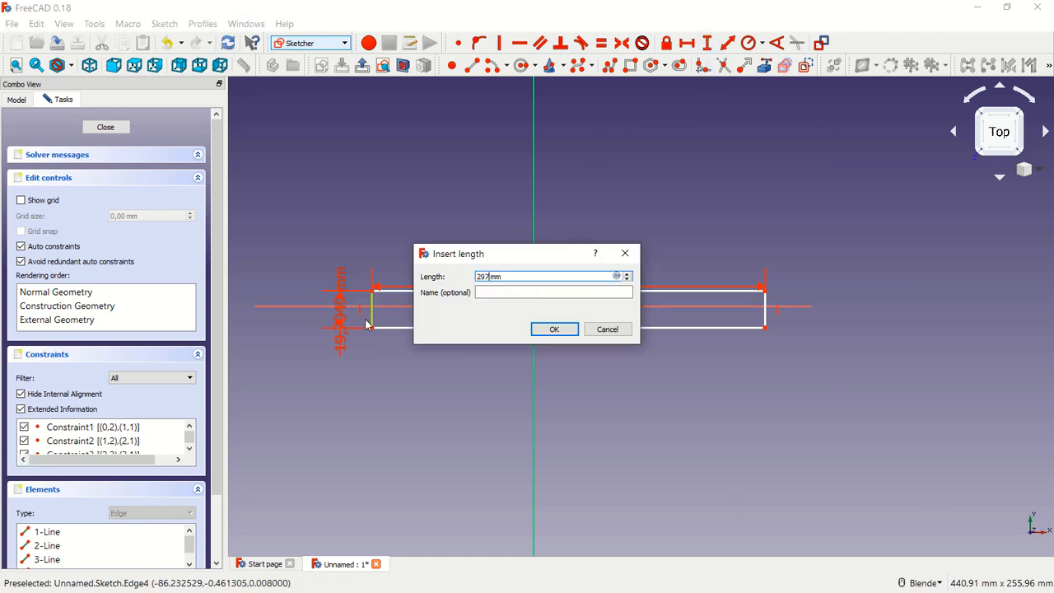
pyautogui.write('297')
pyautogui.click(556, 330)
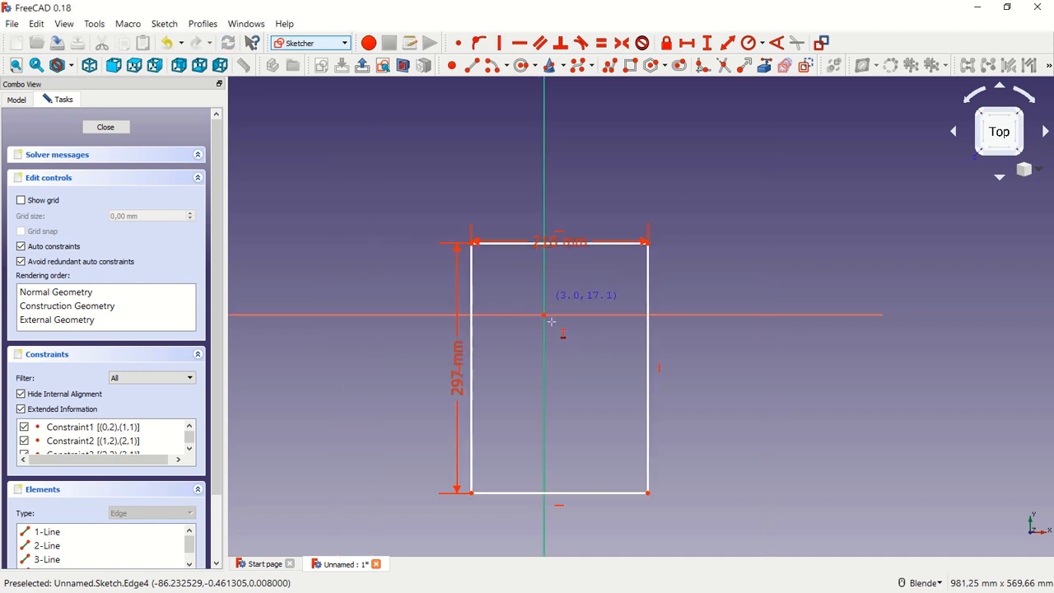
# Step: Sketch a second rectangle inside the sheet outline, about 120 mm wide and 223 mm high
pyautogui.scroll(2, 579, 356)
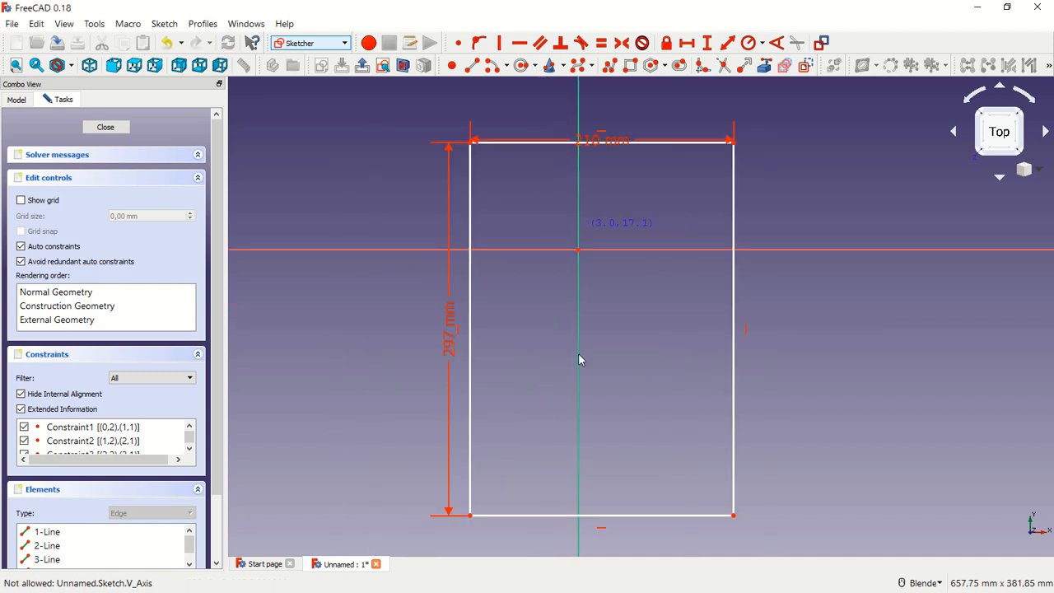
pyautogui.click(630, 65)
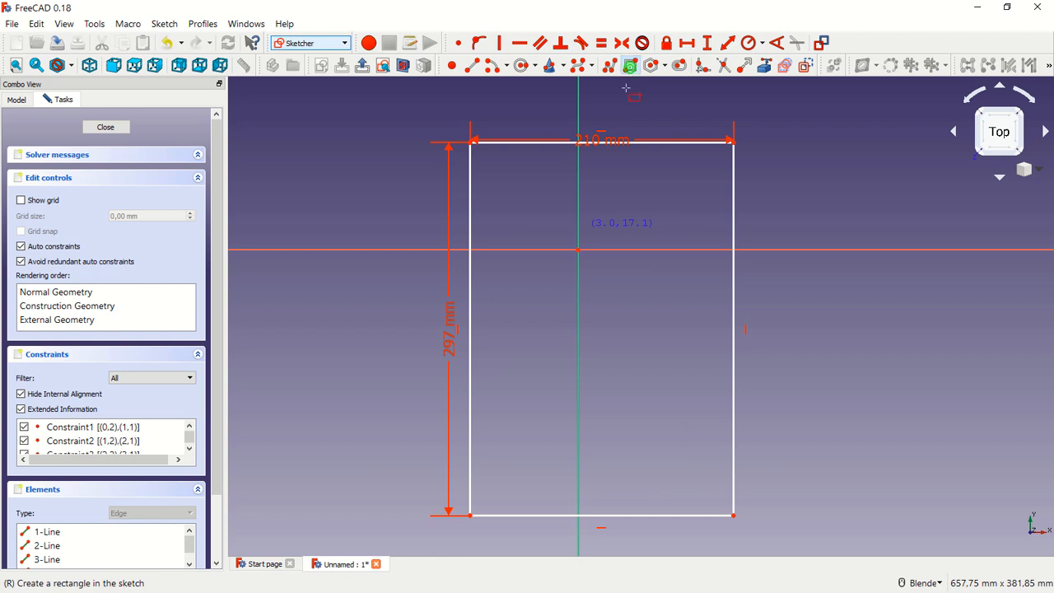
pyautogui.click(540, 190)
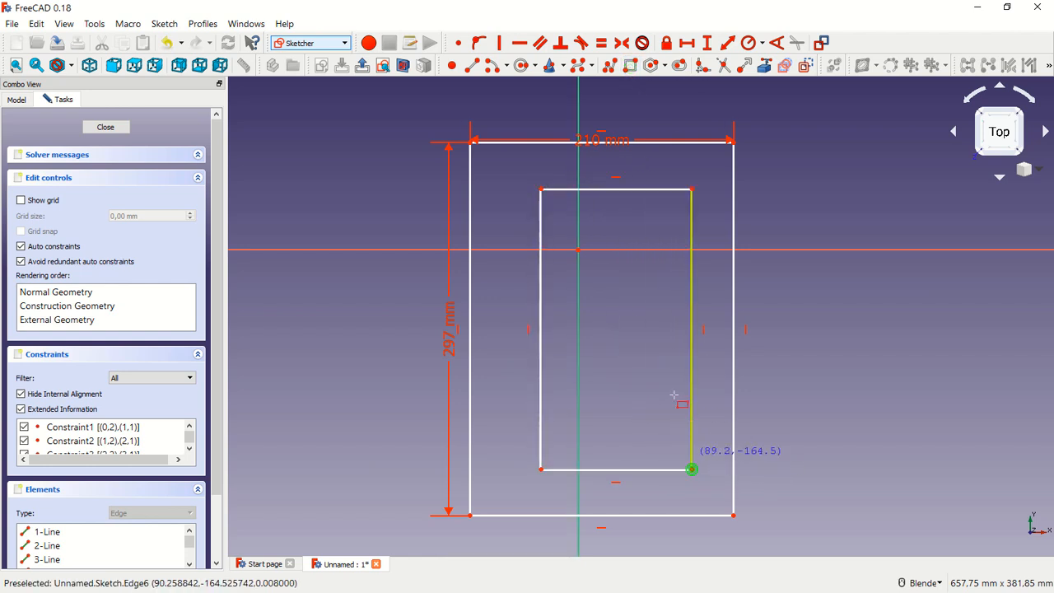
pyautogui.click(692, 470)
# Step: Constrain the inner rectangle's left and right sides to a horizontal distance of 10 mm from the outer rectangle
pyautogui.click(687, 43)
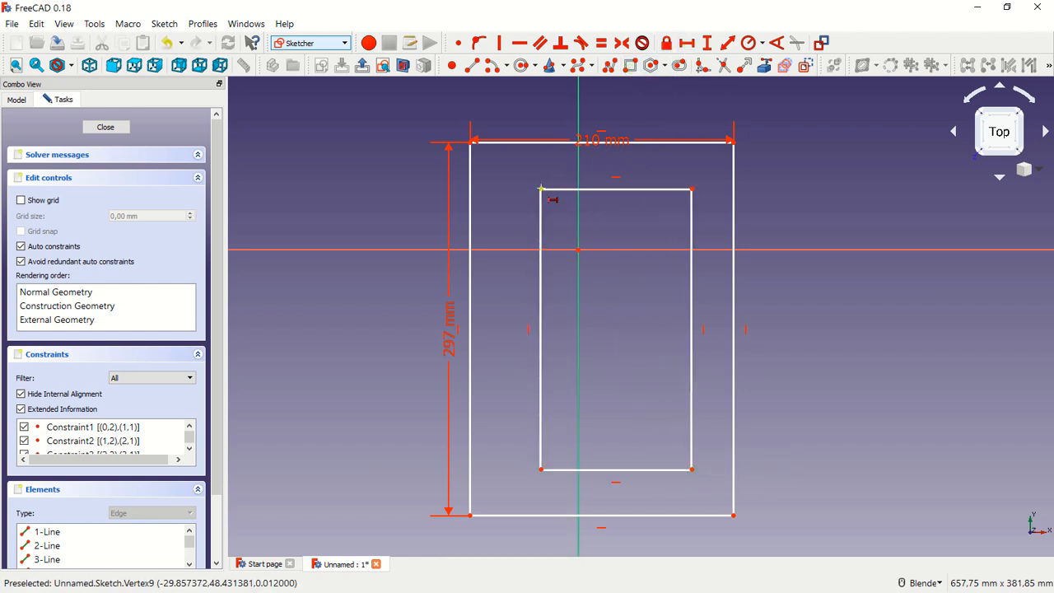
pyautogui.click(471, 147)
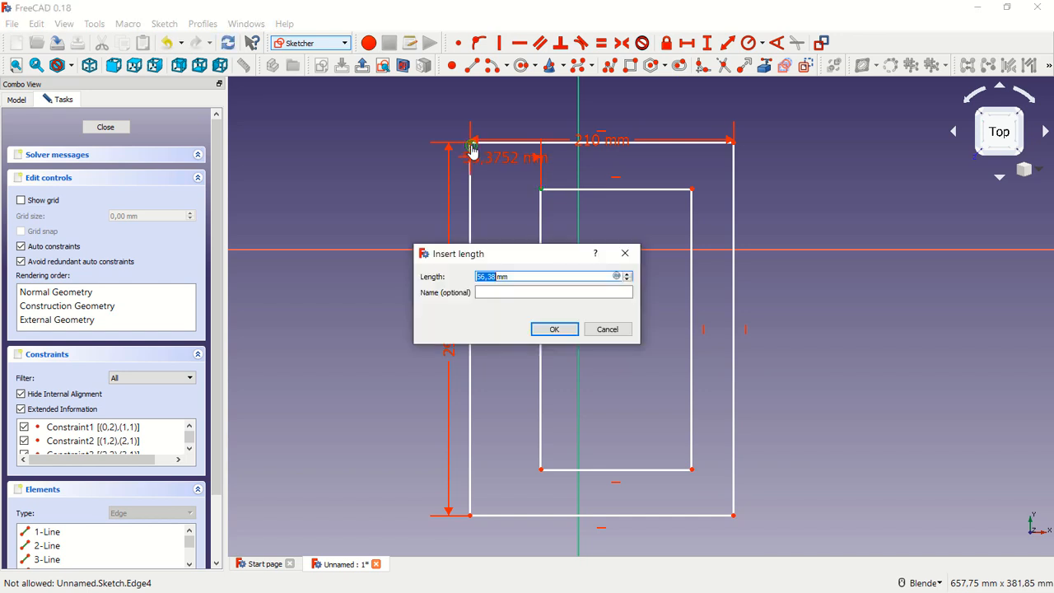
pyautogui.write('10')
pyautogui.click(549, 329)
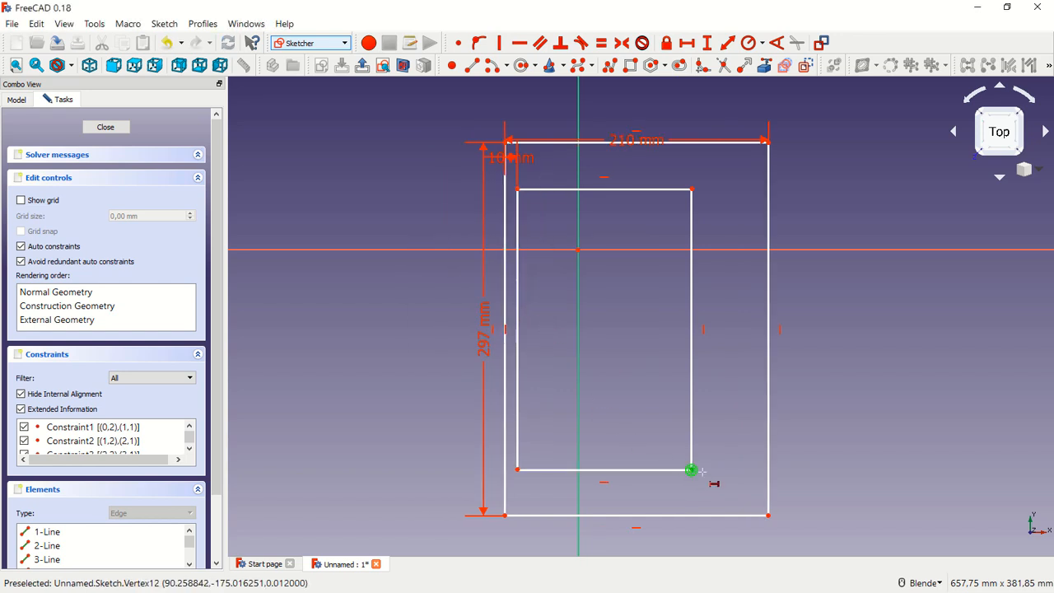
pyautogui.click(770, 516)
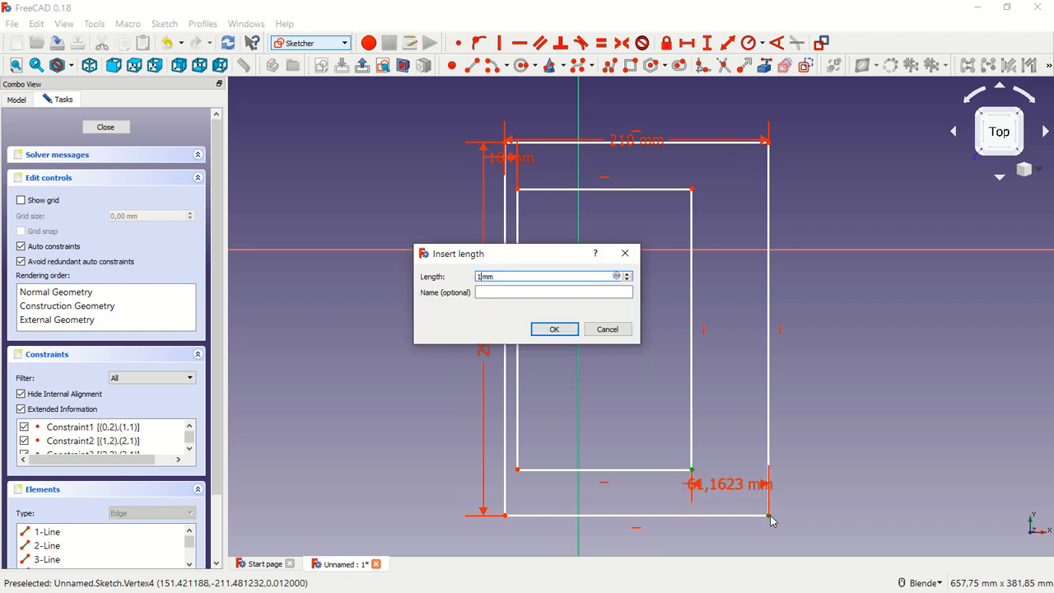
pyautogui.click(554, 329)
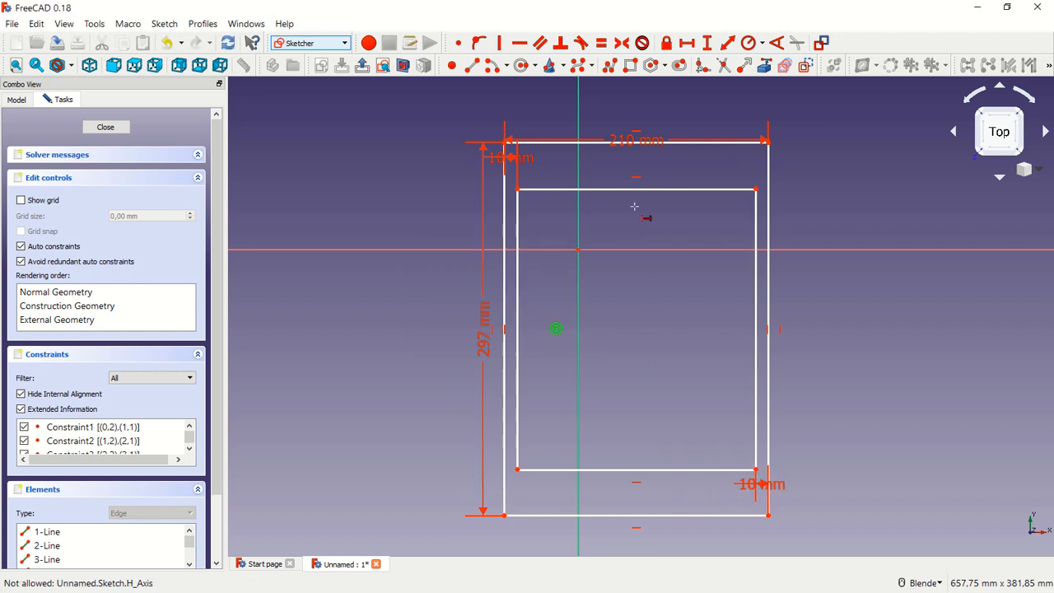
# Step: Constrain the inner rectangle's upper and lower sides to a vertical distance of 10 mm from the outer rectangle
pyautogui.click(706, 46)
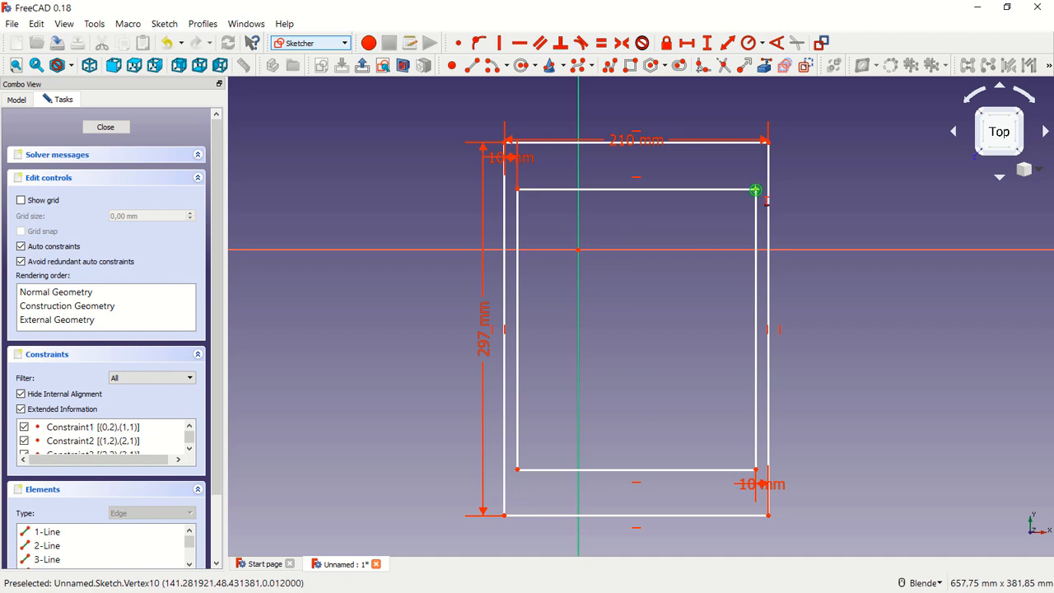
pyautogui.click(755, 190)
pyautogui.click(768, 142)
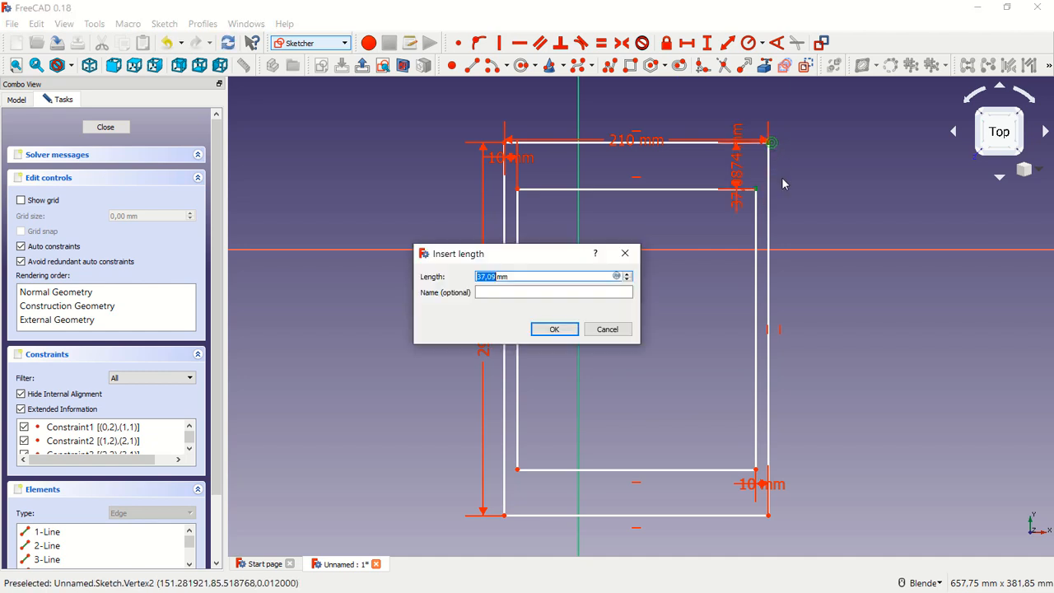
pyautogui.click(561, 329)
pyautogui.click(518, 470)
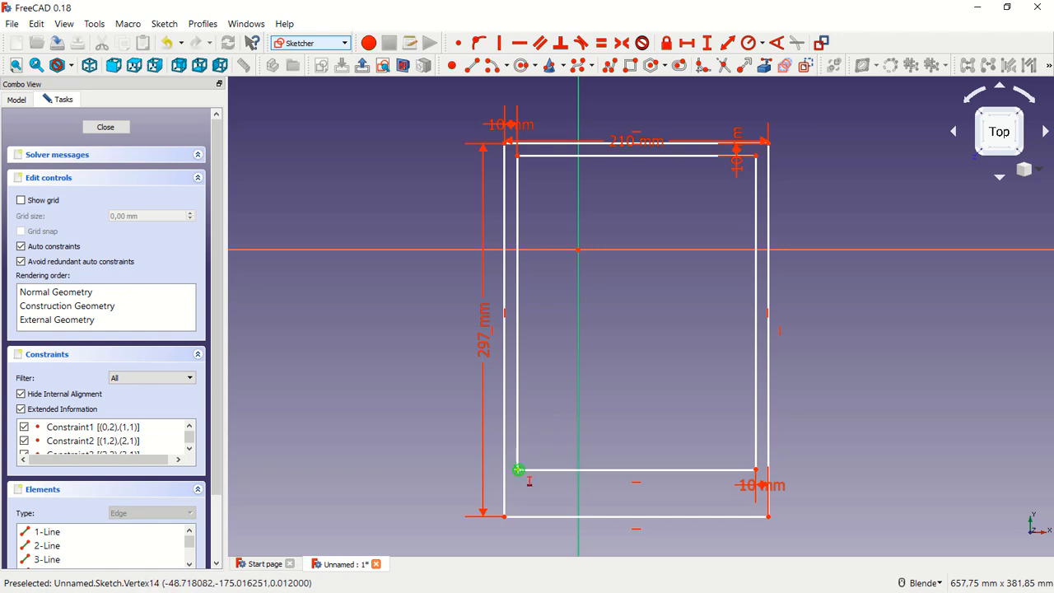
pyautogui.click(505, 517)
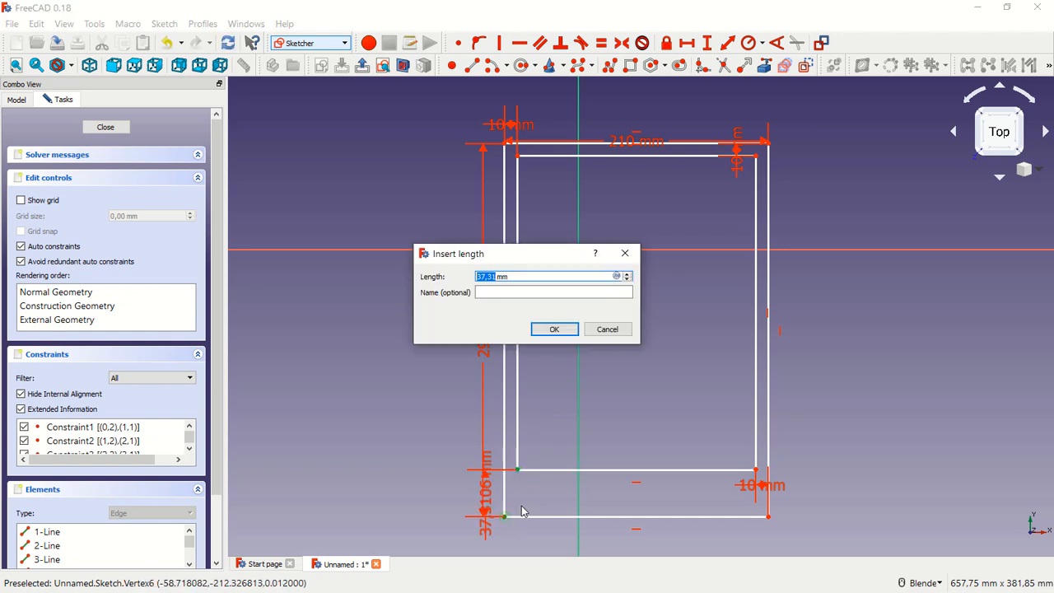
pyautogui.write('10')
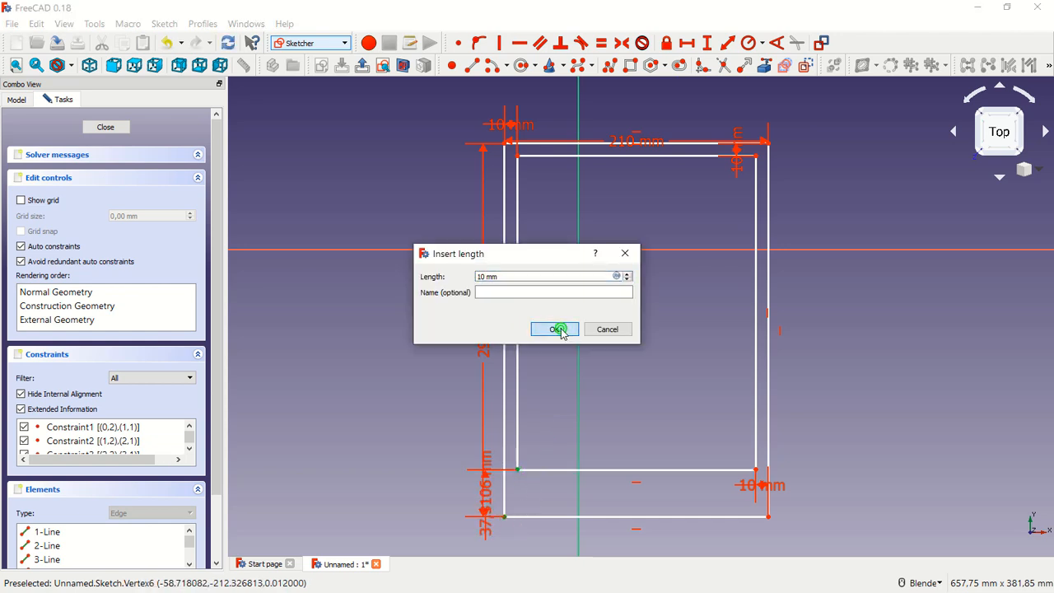
pyautogui.click(558, 329)
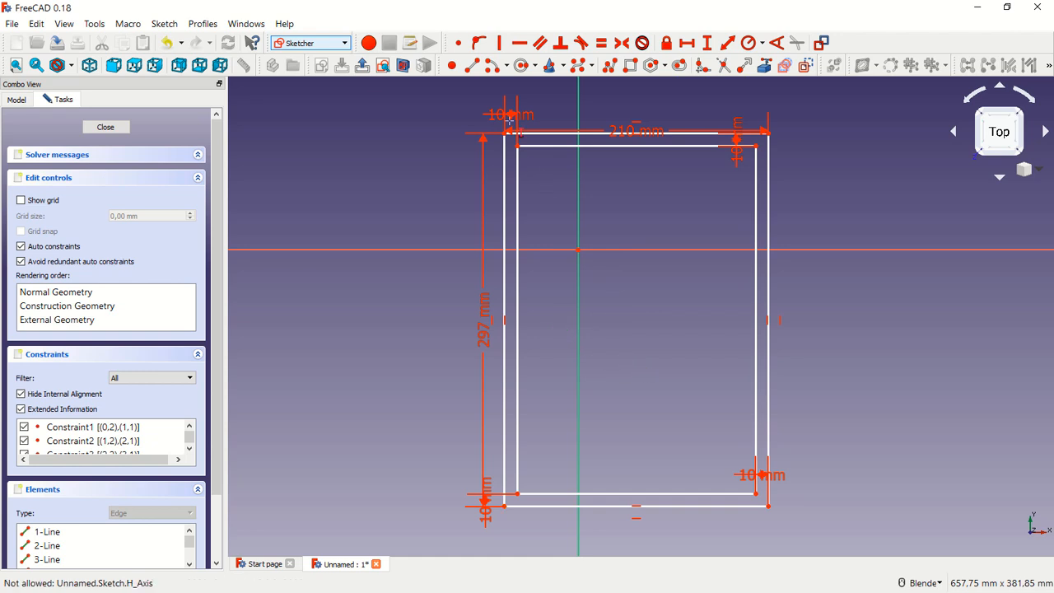
# Step: Draw a title block in the inner frame's lower-right corner from a vertical line about 53 mm high, a top line and a horizontal divider
pyautogui.click(474, 65)
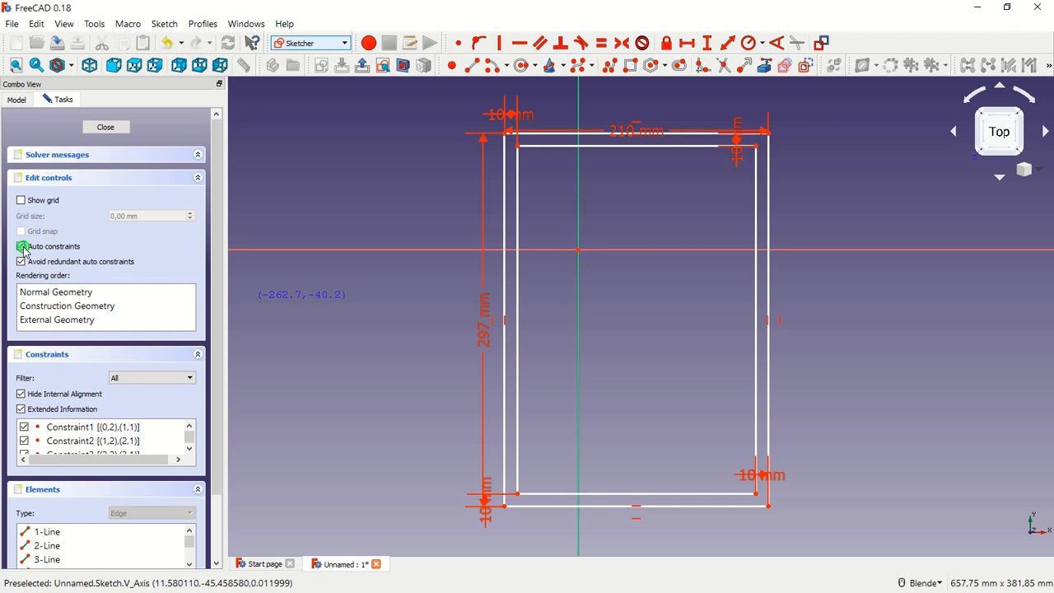
pyautogui.click(582, 494)
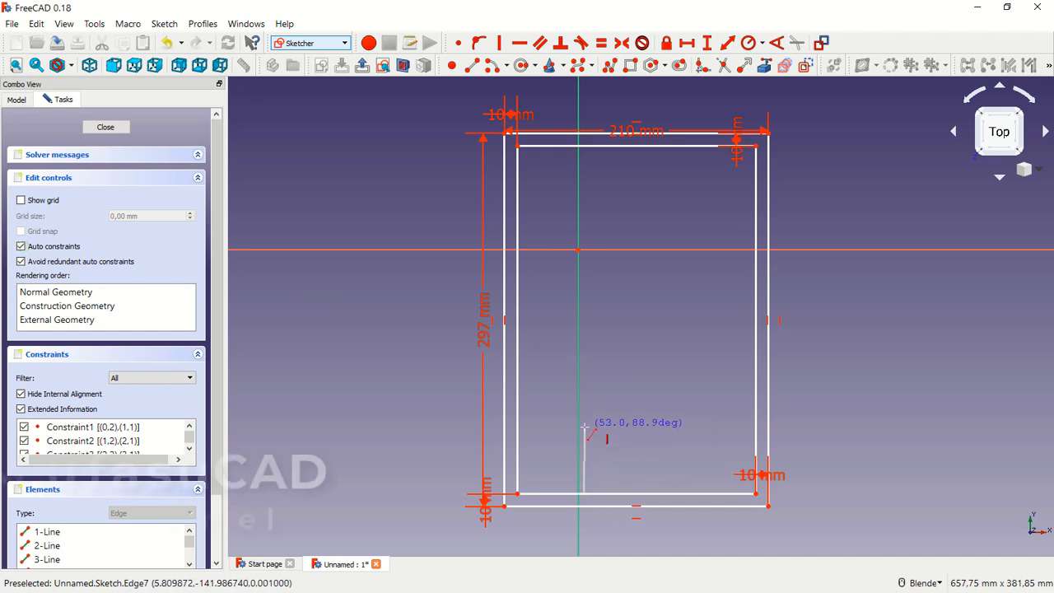
pyautogui.click(583, 427)
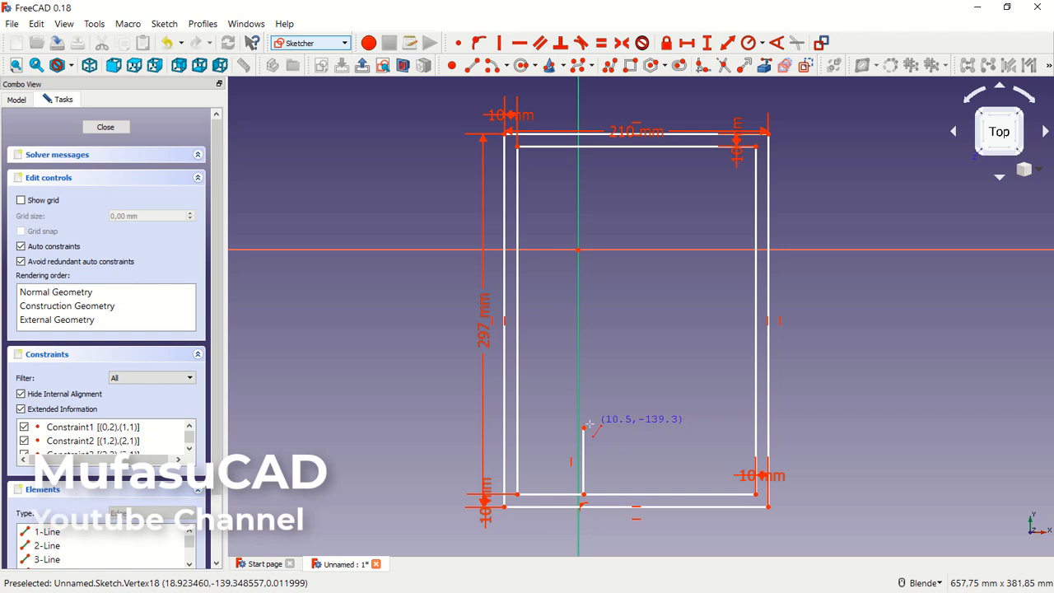
pyautogui.click(757, 430)
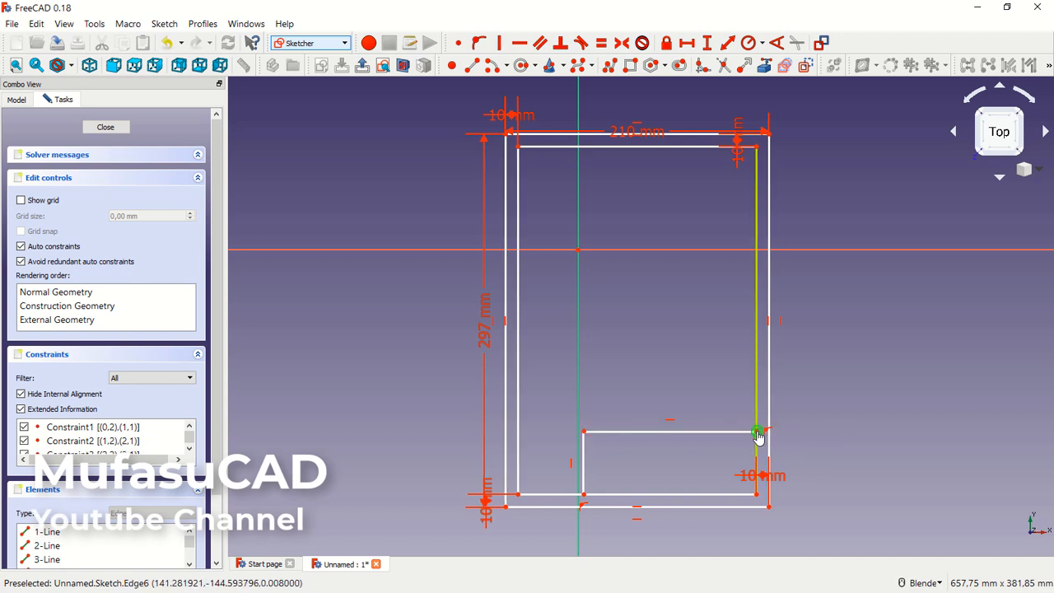
pyautogui.click(583, 453)
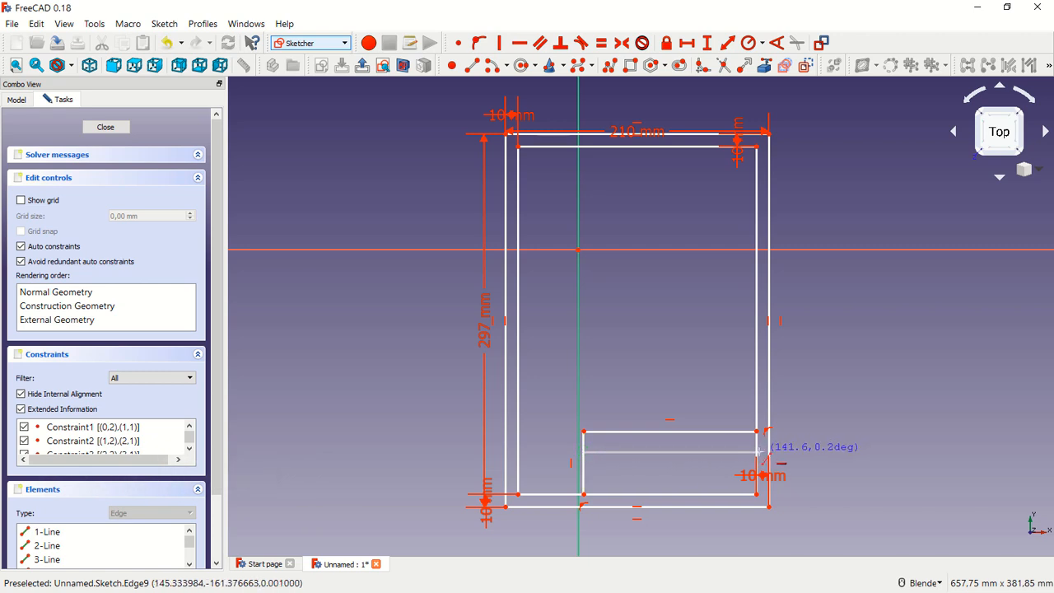
pyautogui.click(756, 453)
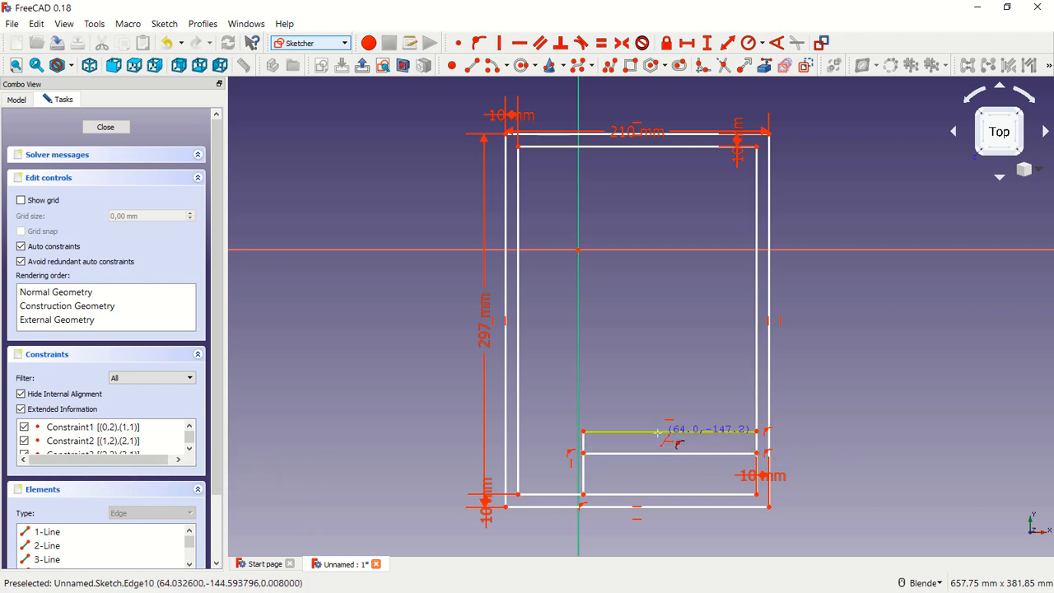
# Step: Draw two vertical dividers about 48 mm long from the title block's top line down to the frame's lower line
pyautogui.click(658, 432)
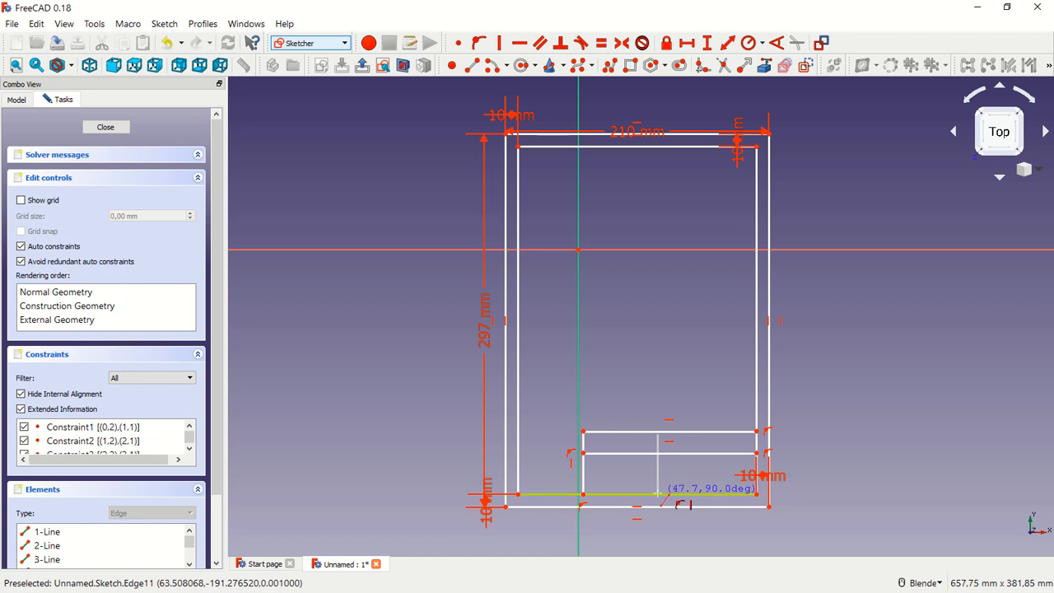
pyautogui.click(657, 494)
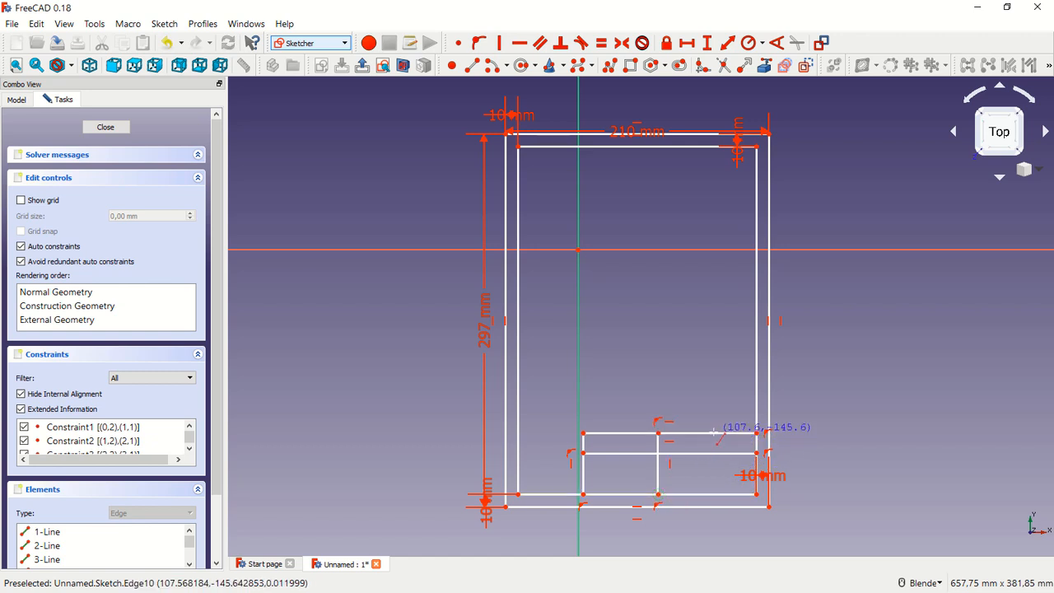
pyautogui.click(711, 432)
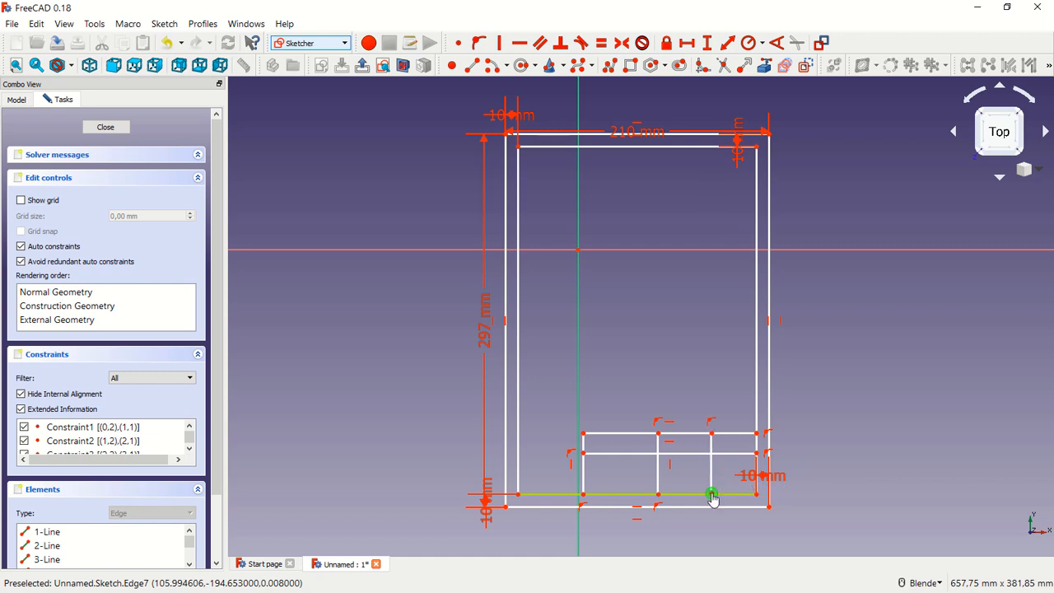
pyautogui.click(711, 494)
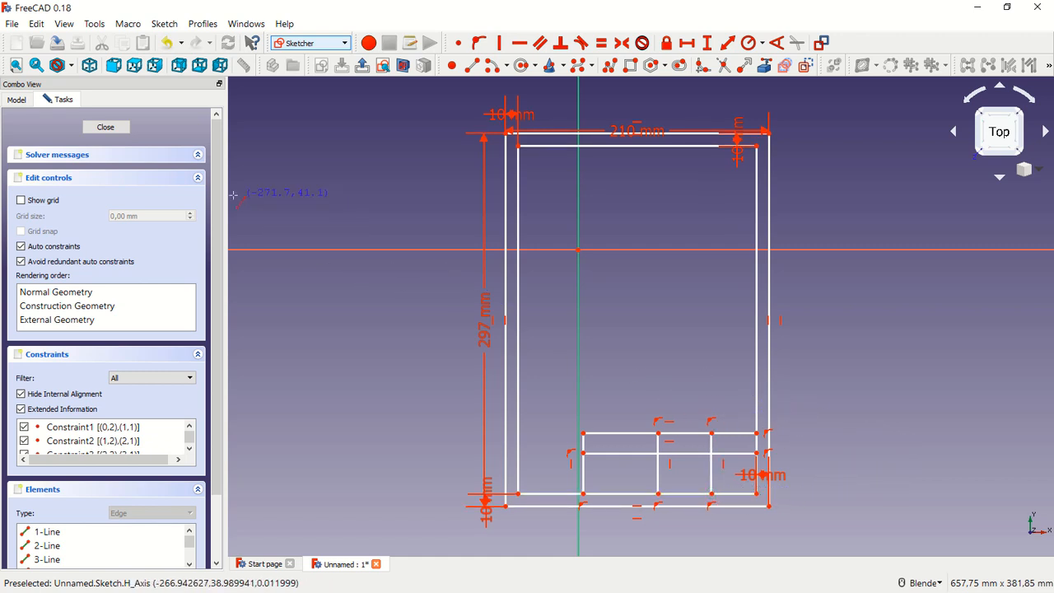
pyautogui.rightClick(662, 447)
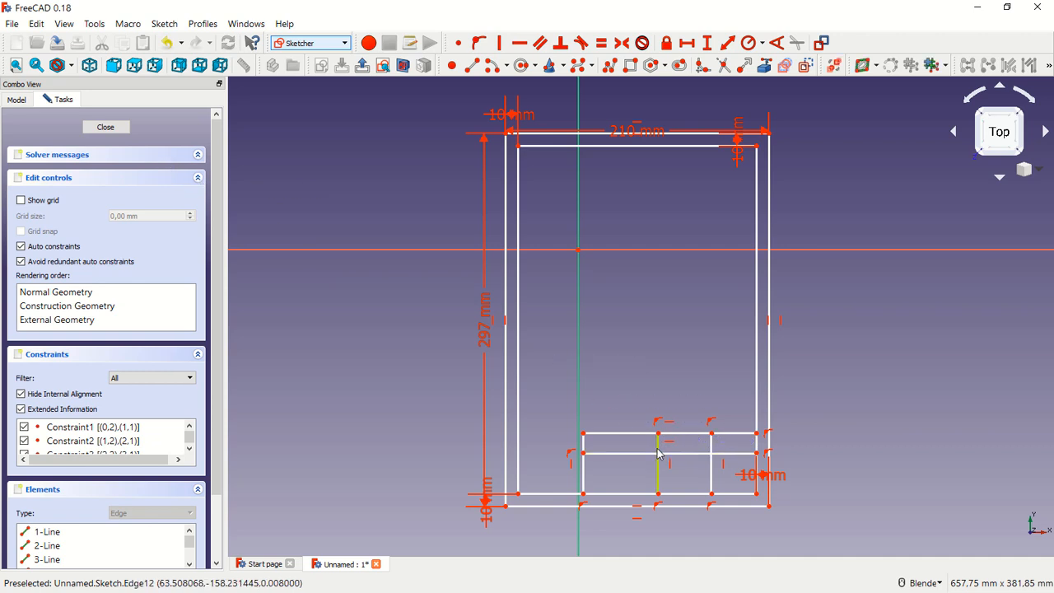
# Step: Move the title block's horizontal divider closer to its top line and shift its left edge outward to widen the block
pyautogui.moveTo(647, 452); pyautogui.dragTo(649, 452)
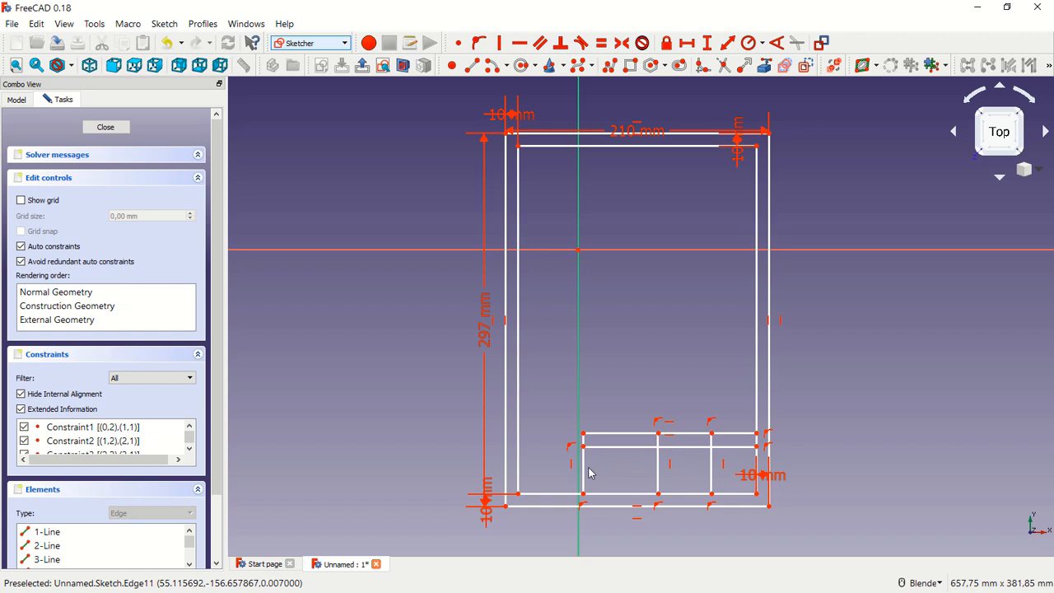
pyautogui.moveTo(583, 469); pyautogui.dragTo(552, 471)
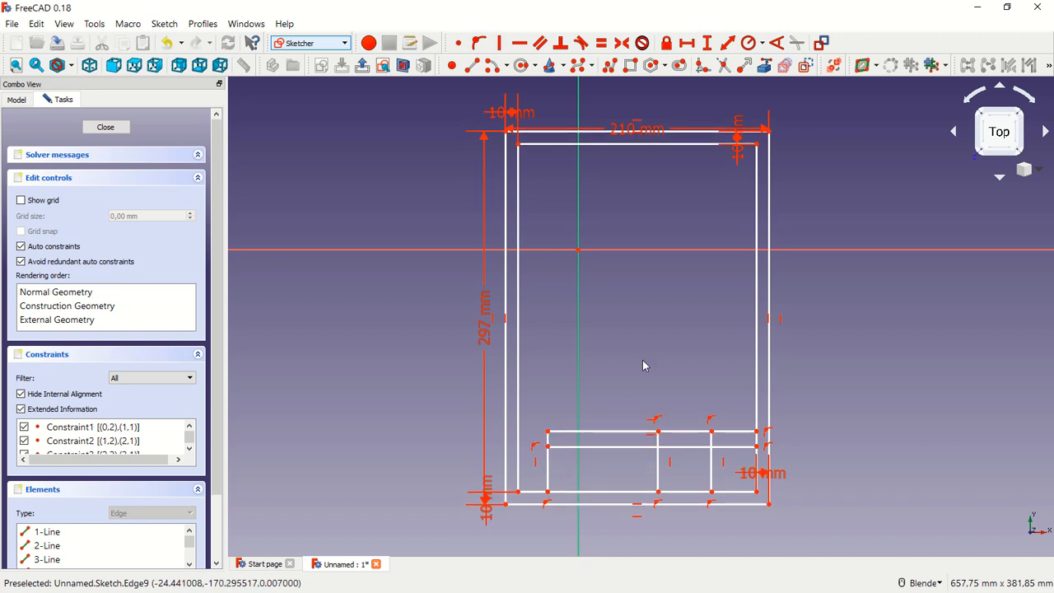
pyautogui.click(867, 223)
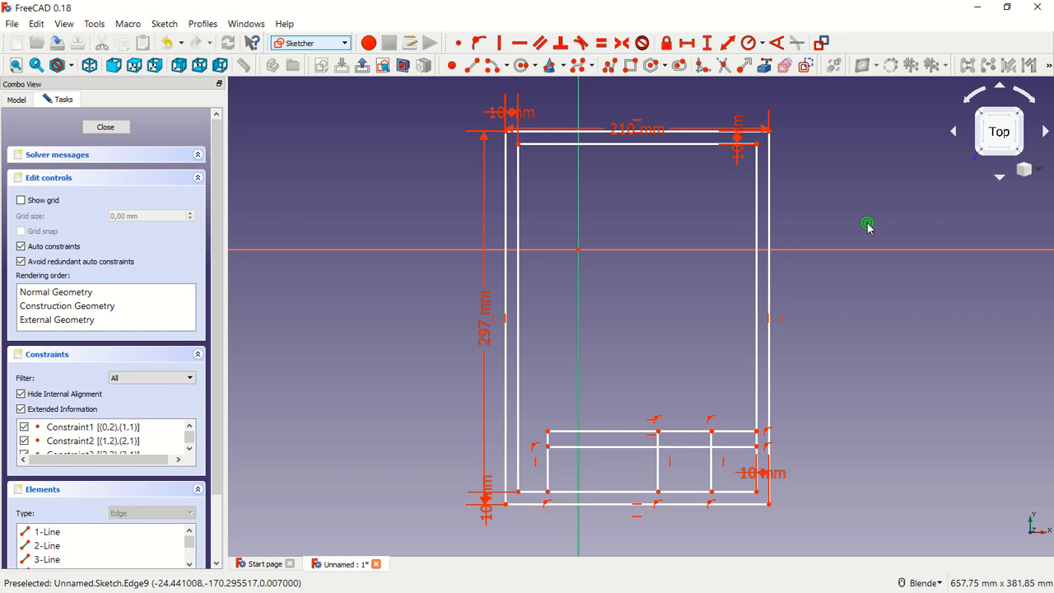
# Step: Delete all four sides of the outer sheet rectangle, keeping the inner frame and title block
pyautogui.click(767, 206)
pyautogui.press('Delete')
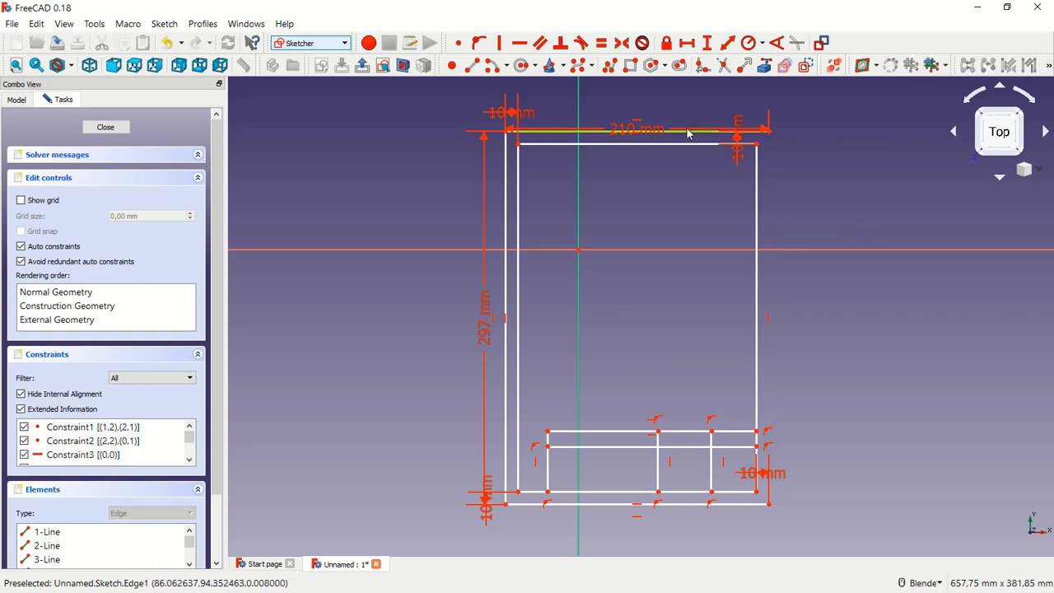
pyautogui.click(684, 130)
pyautogui.press('Delete')
pyautogui.click(505, 177)
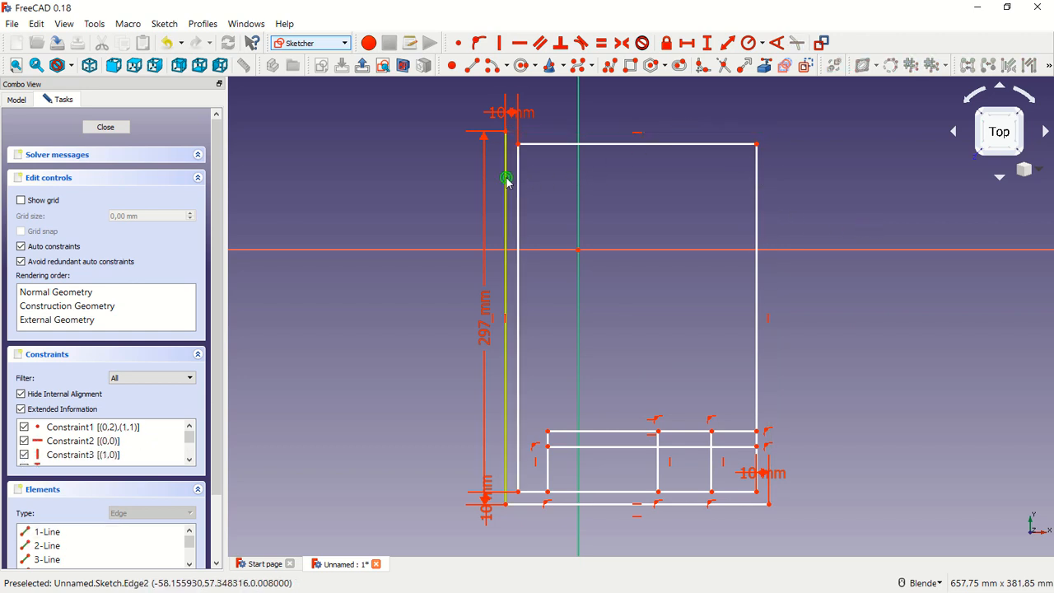
pyautogui.press('Delete')
pyautogui.click(595, 504)
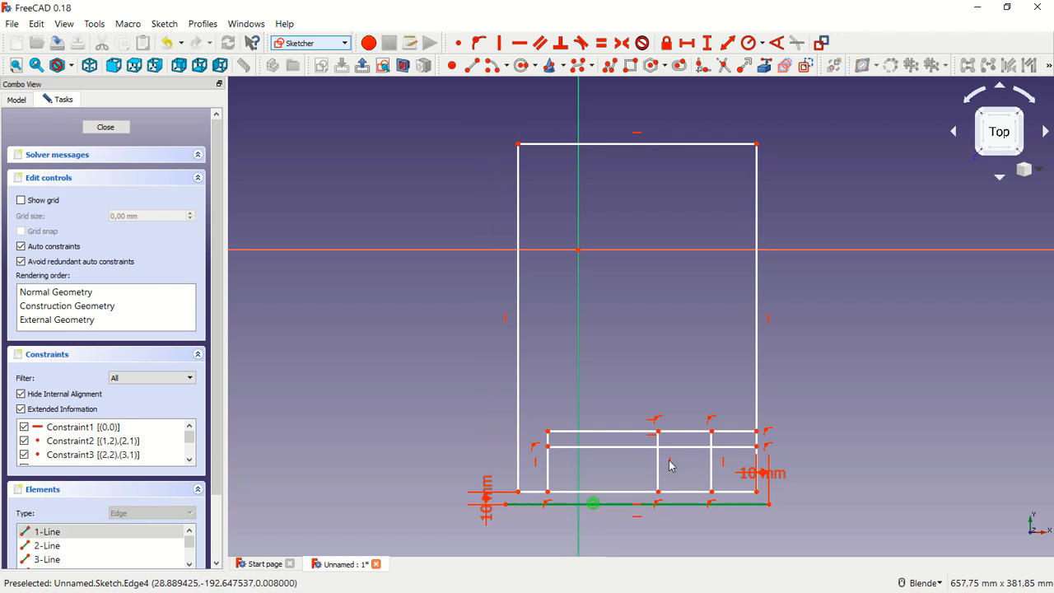
pyautogui.press('Delete')
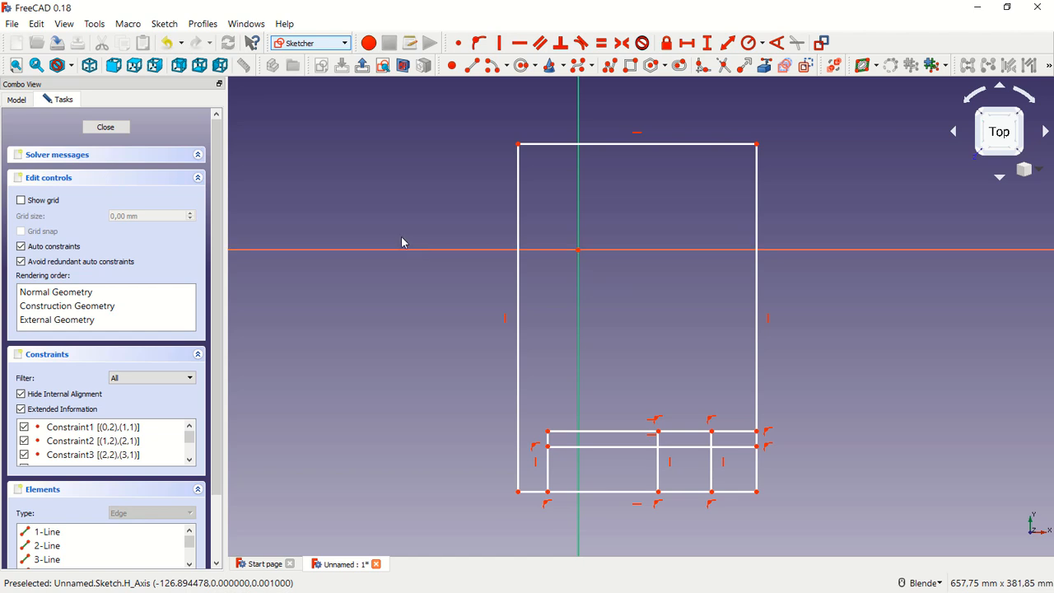
# Step: Finish editing the frame and title block sketch and bring the whole drawing into view
pyautogui.click(343, 43)
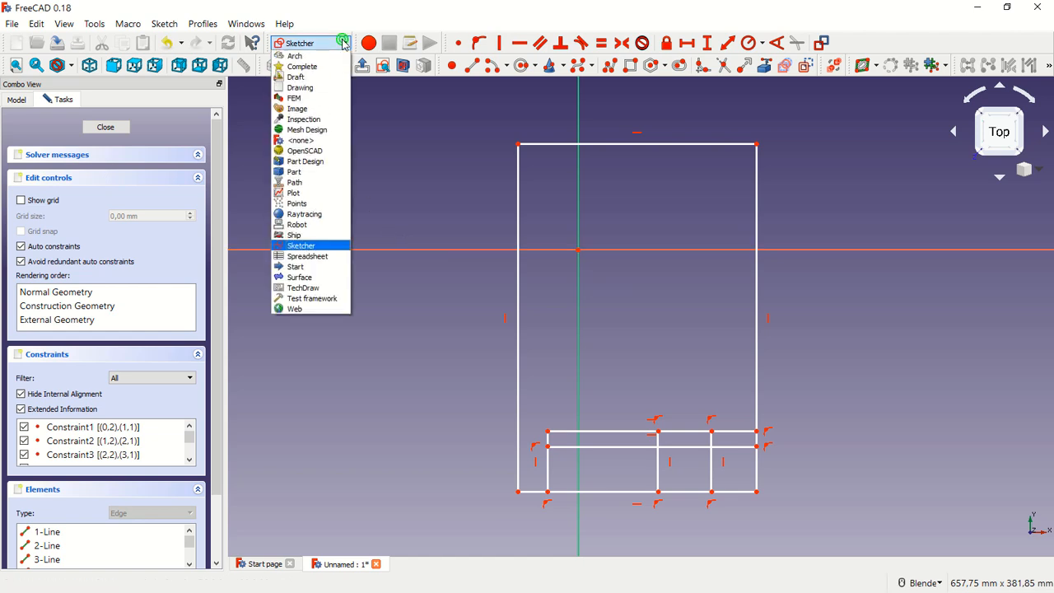
pyautogui.click(120, 125)
pyautogui.click(113, 126)
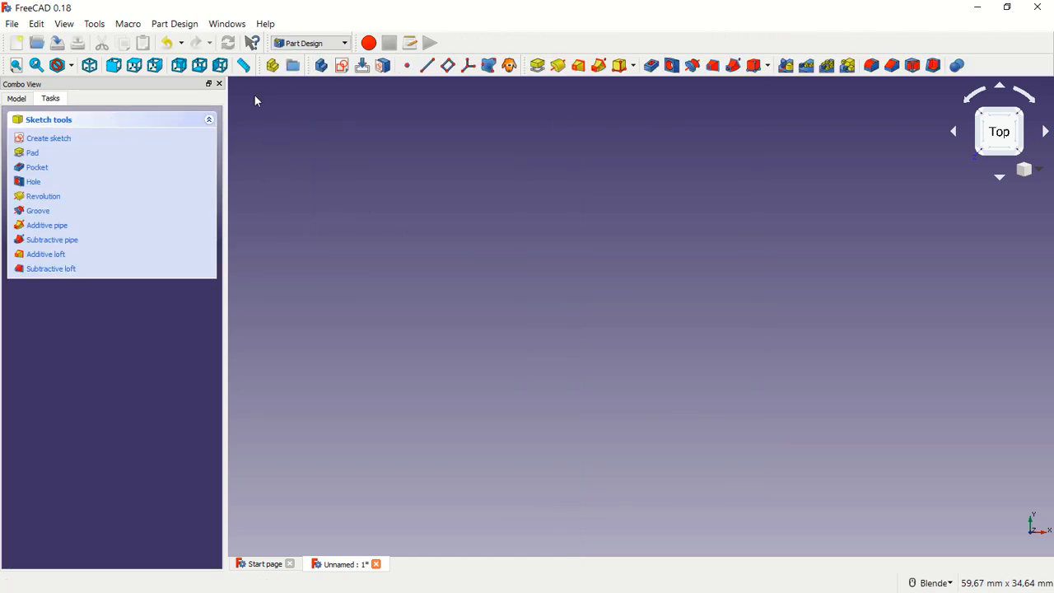
pyautogui.scroll(-10, 515, 246)
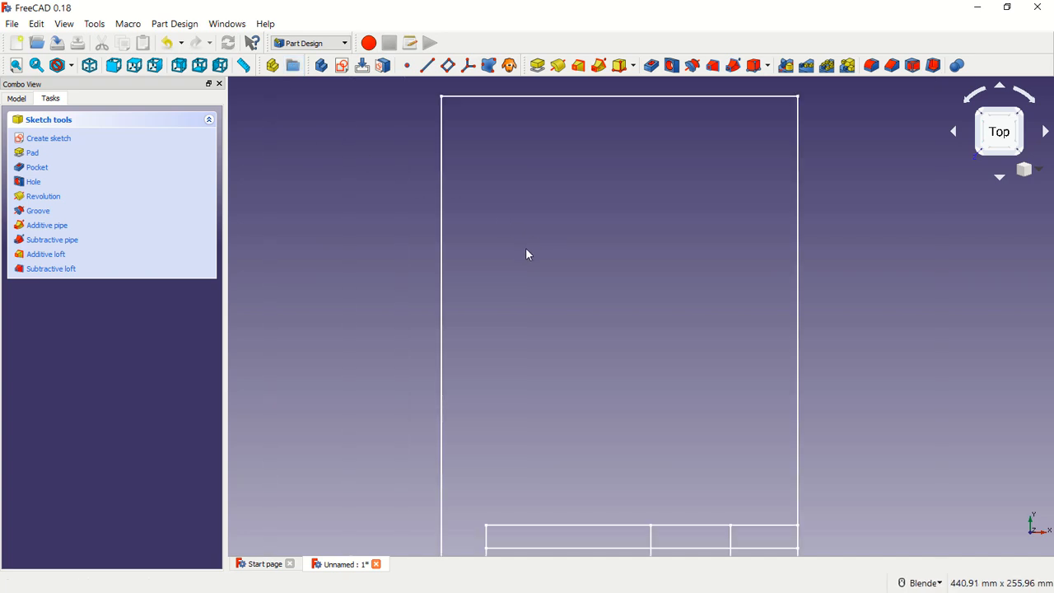
pyautogui.scroll(-4, 527, 251)
pyautogui.scroll(2, 527, 251)
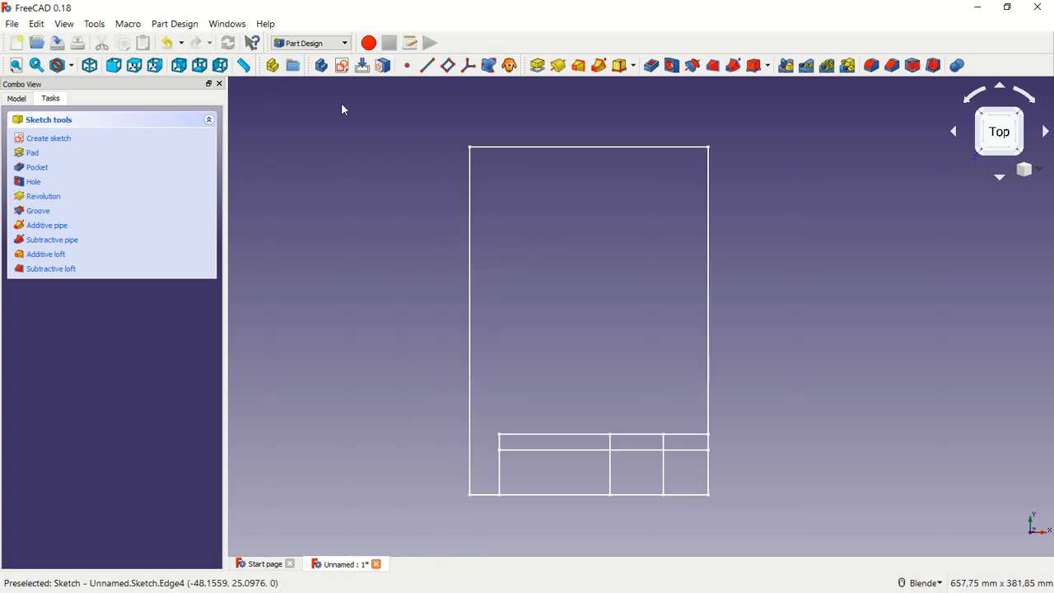
# Step: Switch to the TechDraw workbench and create a drawing page from the A4_Portrait_blank.svg template
pyautogui.click(309, 43)
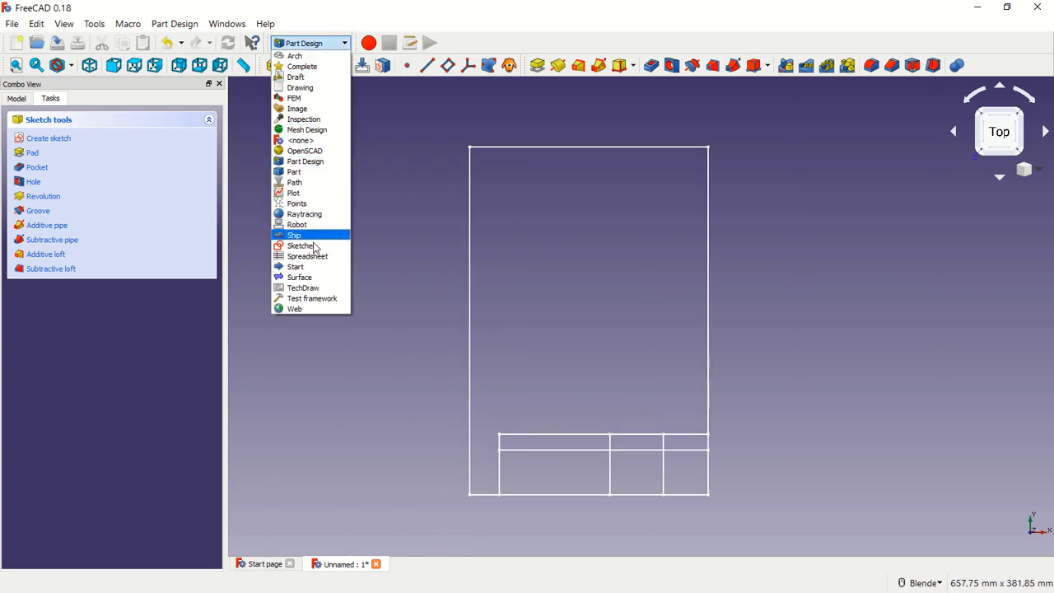
pyautogui.click(304, 288)
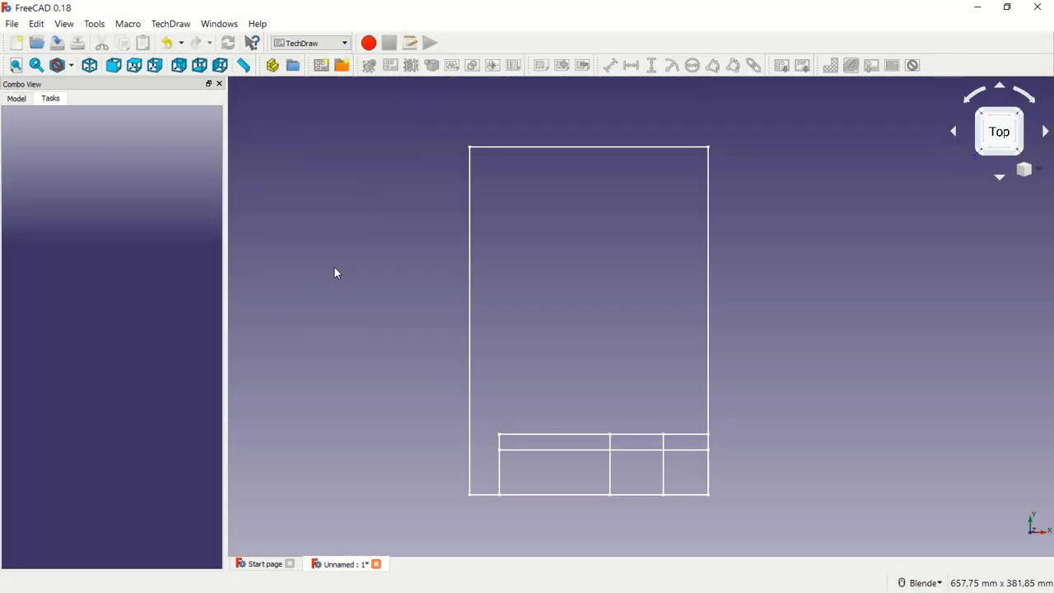
pyautogui.click(341, 65)
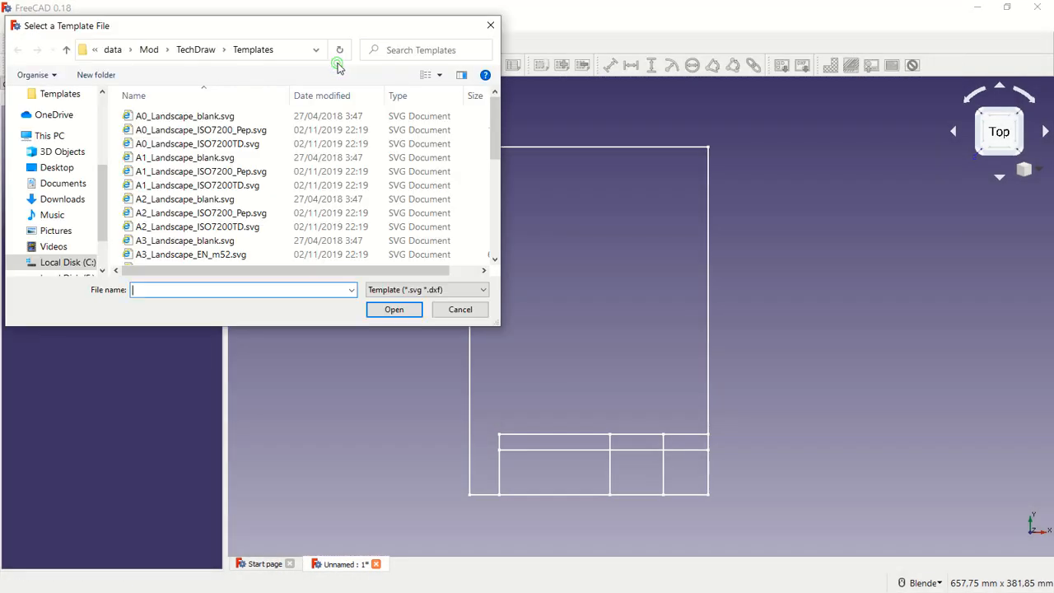
pyautogui.moveTo(494, 124); pyautogui.dragTo(496, 226)
pyautogui.click(190, 161)
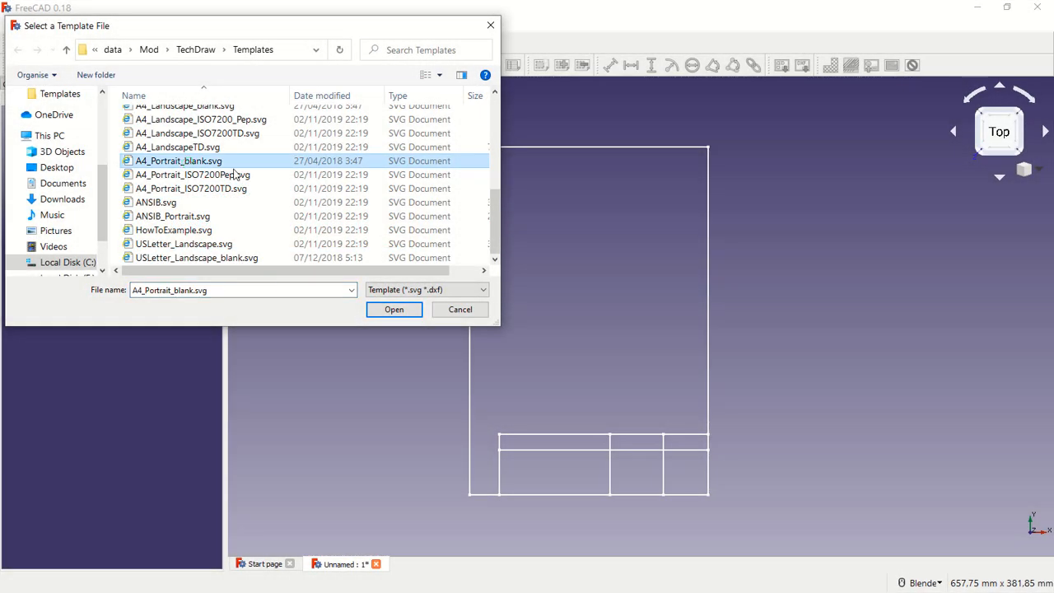
pyautogui.click(391, 310)
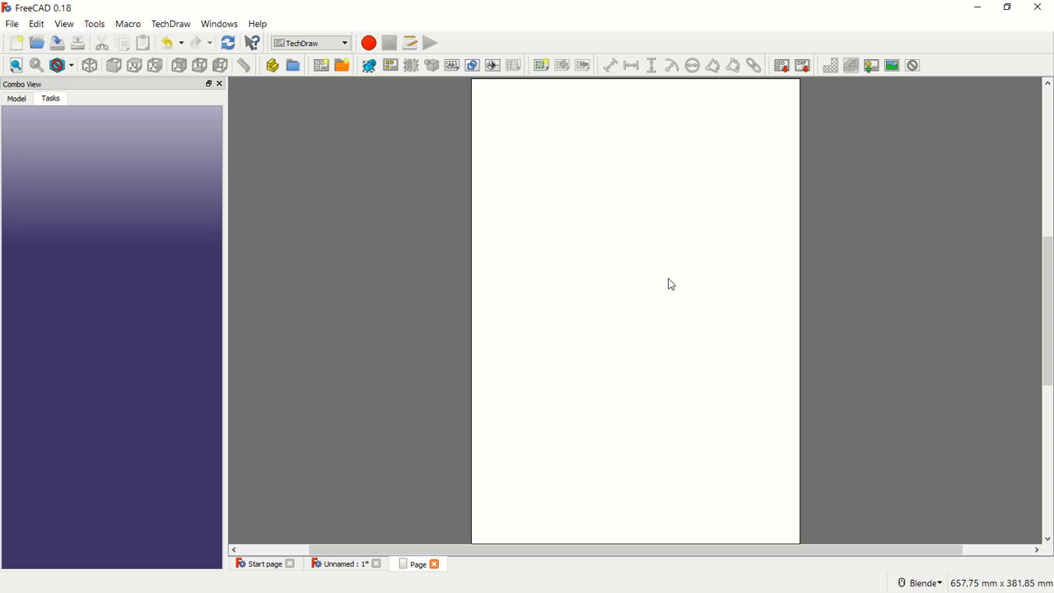
pyautogui.scroll(1, 671, 284)
pyautogui.scroll(-2, 671, 284)
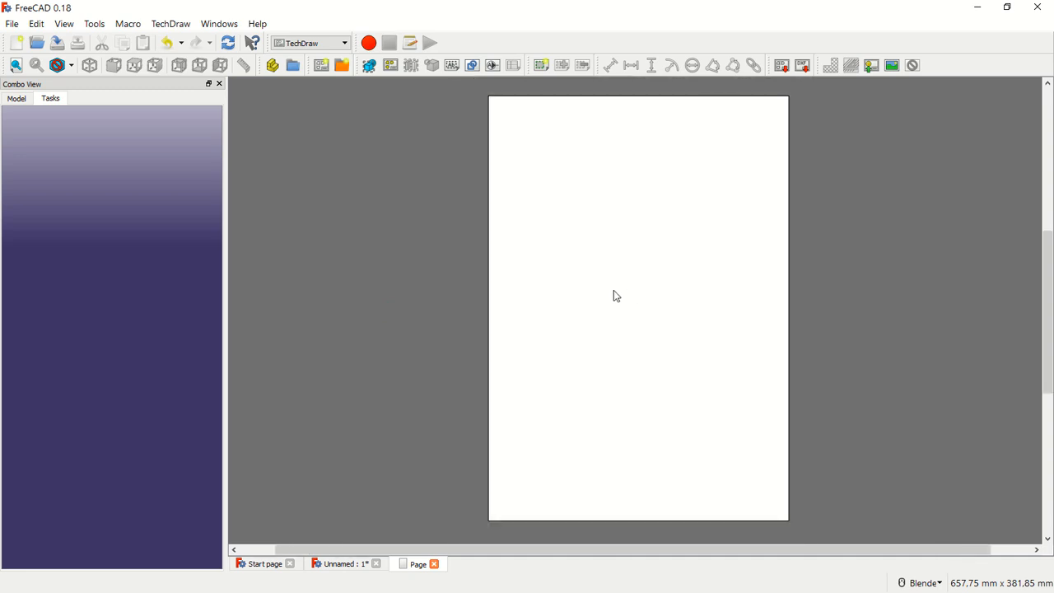
# Step: Create a new part and insert the frame and title block sketch as a view on the drawing page
pyautogui.click(16, 99)
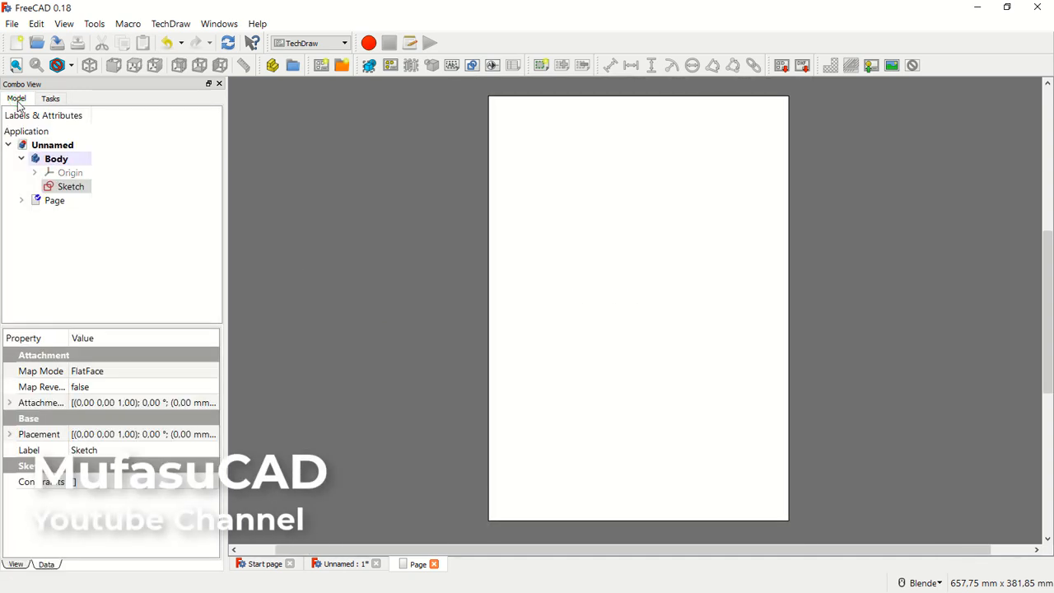
pyautogui.click(347, 564)
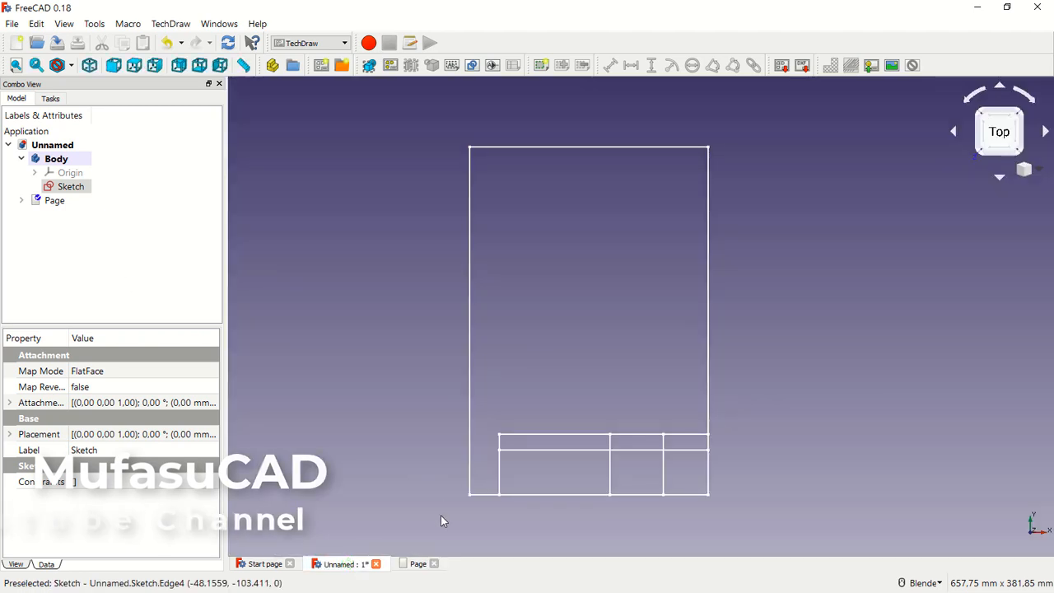
pyautogui.click(416, 564)
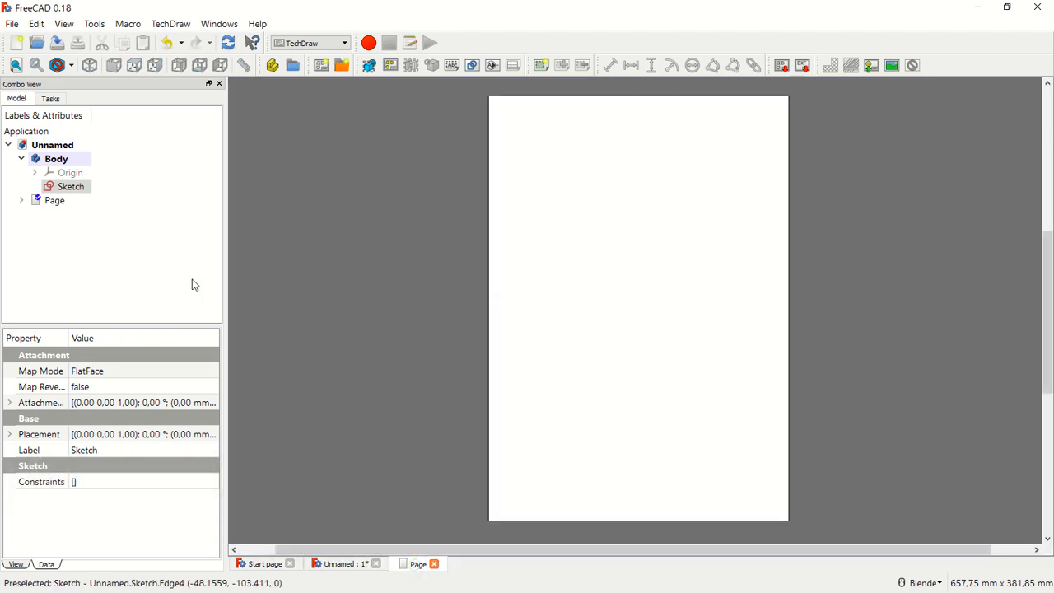
pyautogui.click(67, 188)
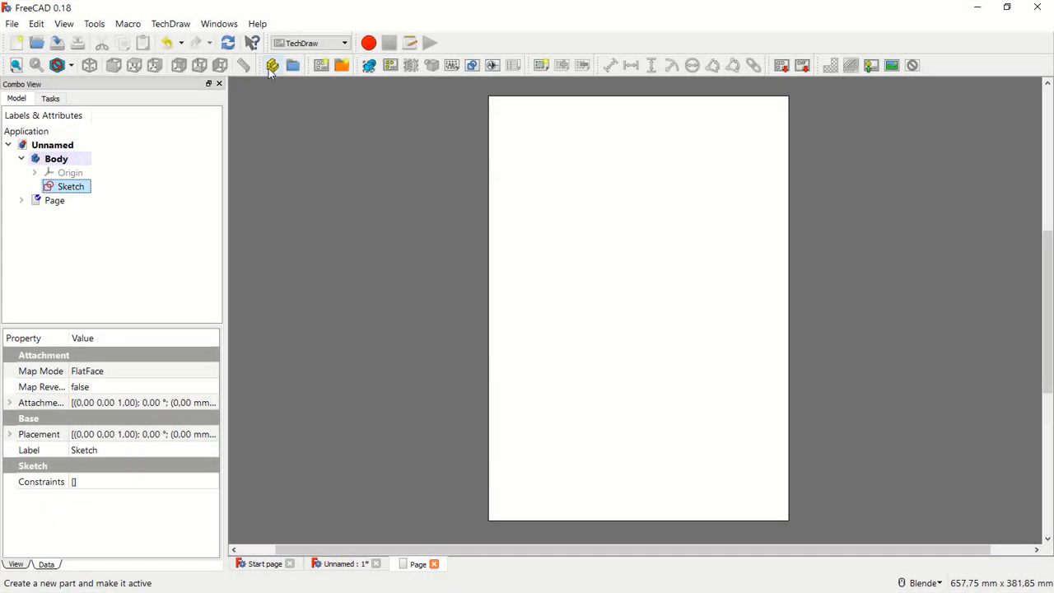
pyautogui.click(272, 68)
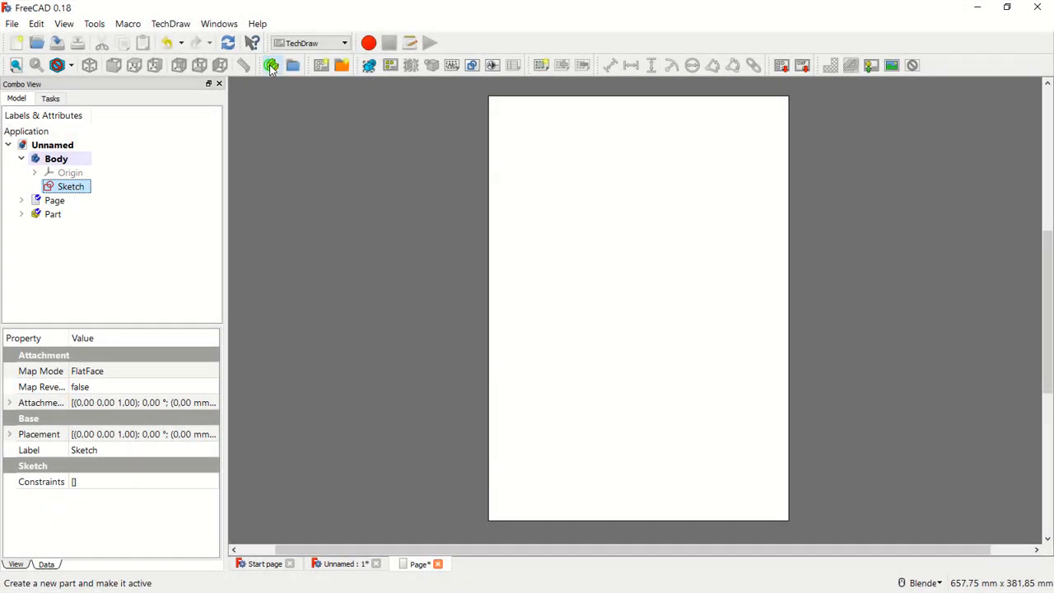
pyautogui.click(368, 67)
pyautogui.click(658, 360)
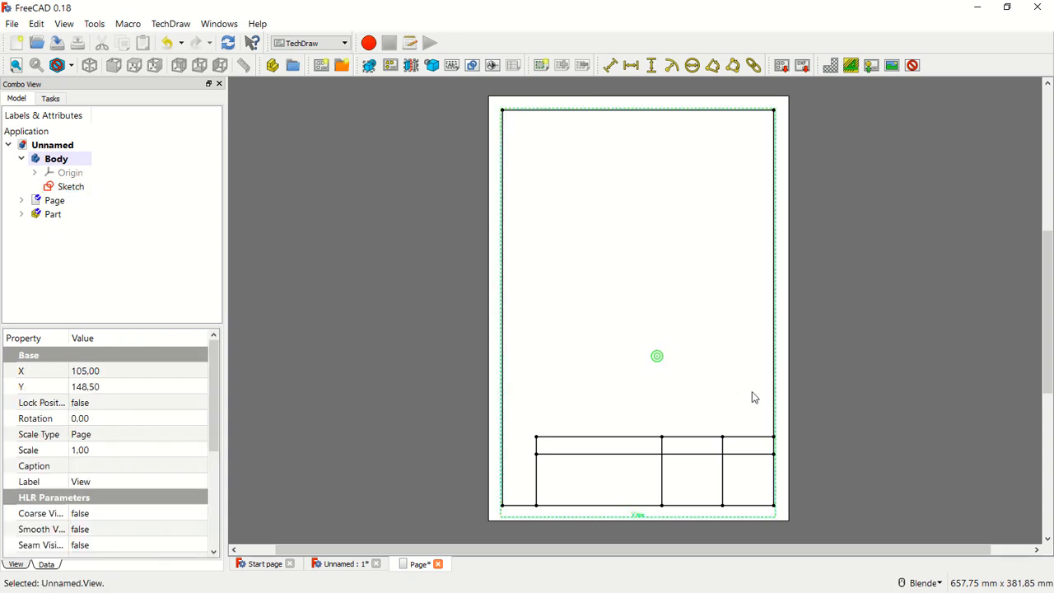
# Step: Add a text annotation to the page and place it just above the title block's wide left column
pyautogui.scroll(5, 637, 477)
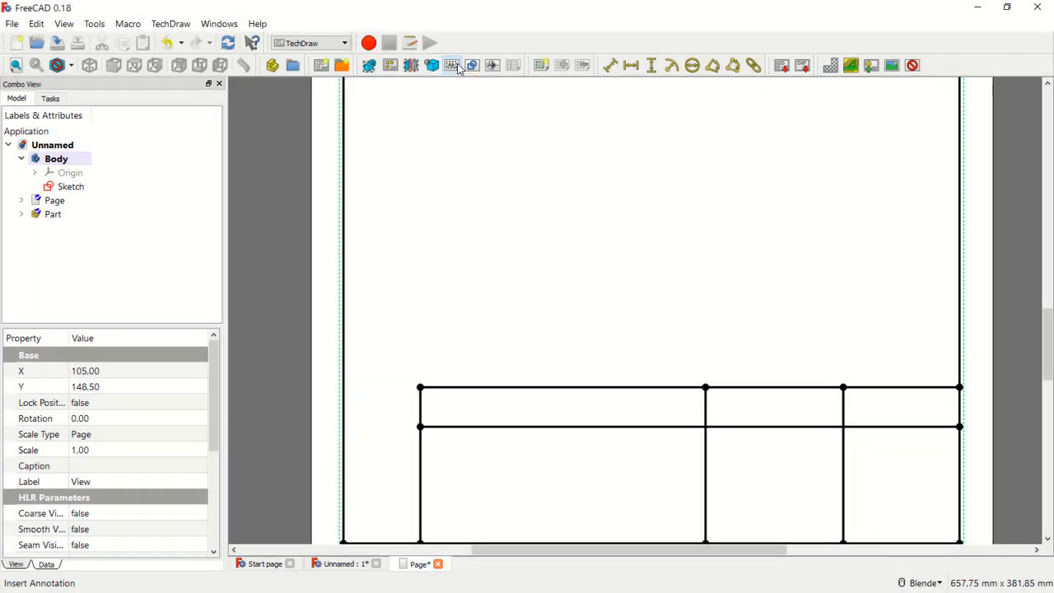
pyautogui.click(457, 66)
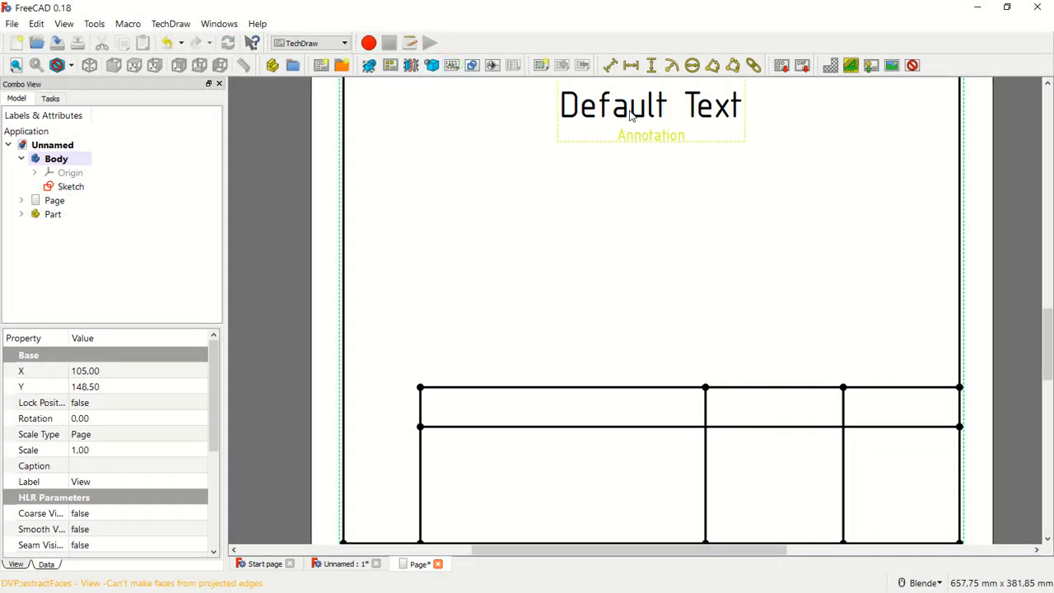
pyautogui.moveTo(631, 116)
pyautogui.mouseDown()
pyautogui.moveTo(608, 221)
pyautogui.moveTo(508, 337)
pyautogui.mouseUp()
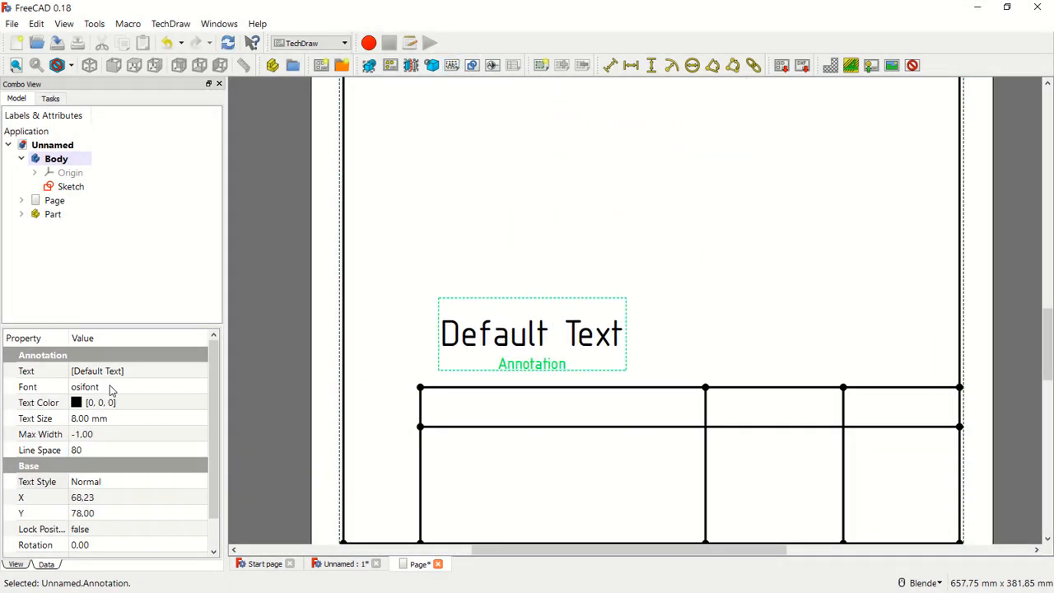
# Step: Change the annotation's text to [Example]
pyautogui.click(131, 370)
pyautogui.moveTo(154, 372); pyautogui.dragTo(90, 370)
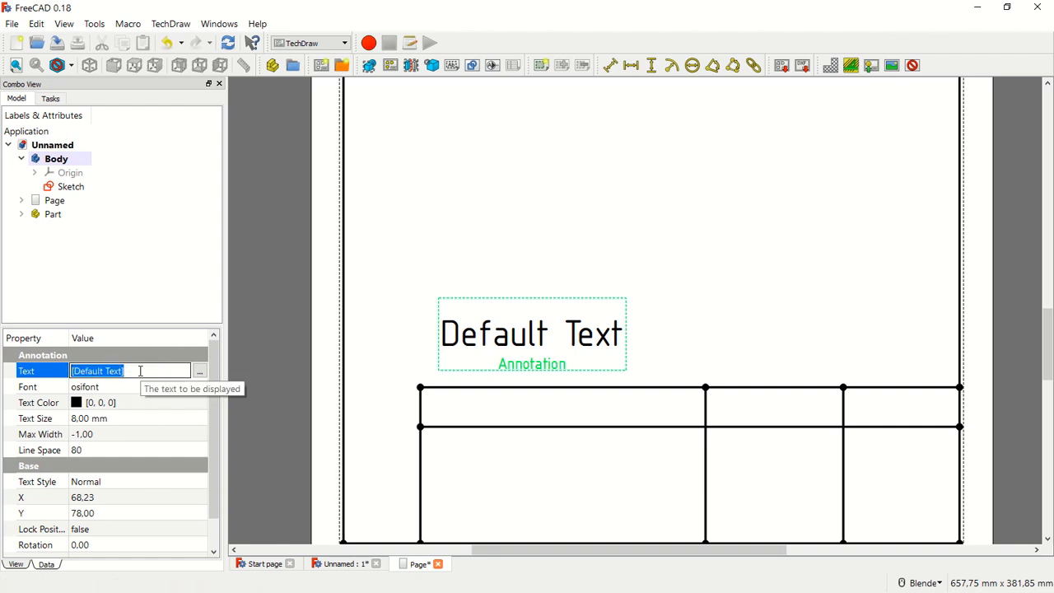
pyautogui.write('e')
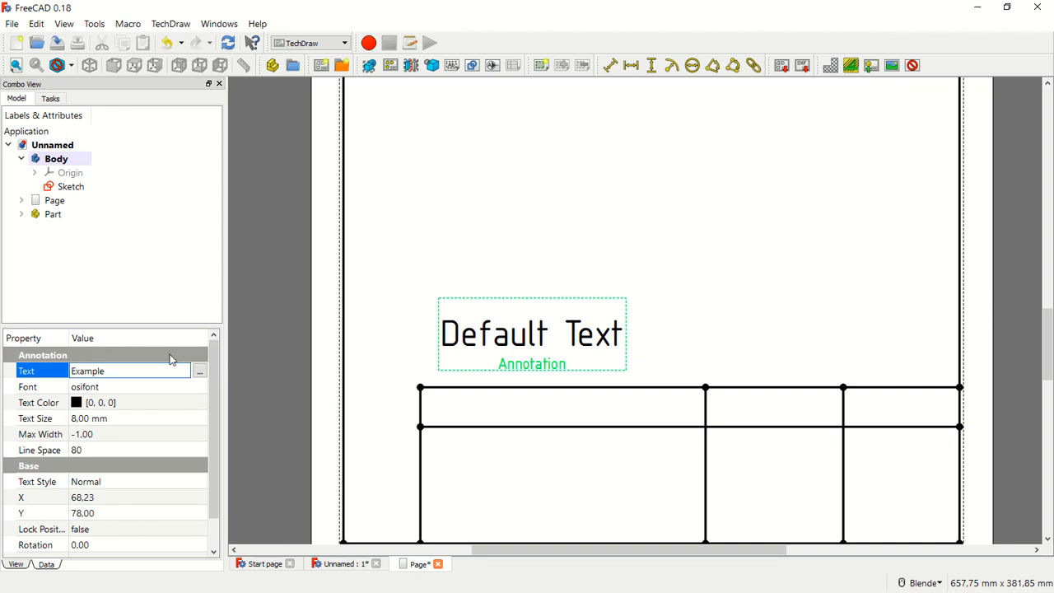
pyautogui.moveTo(105, 371); pyautogui.dragTo(56, 372)
pyautogui.write('[')
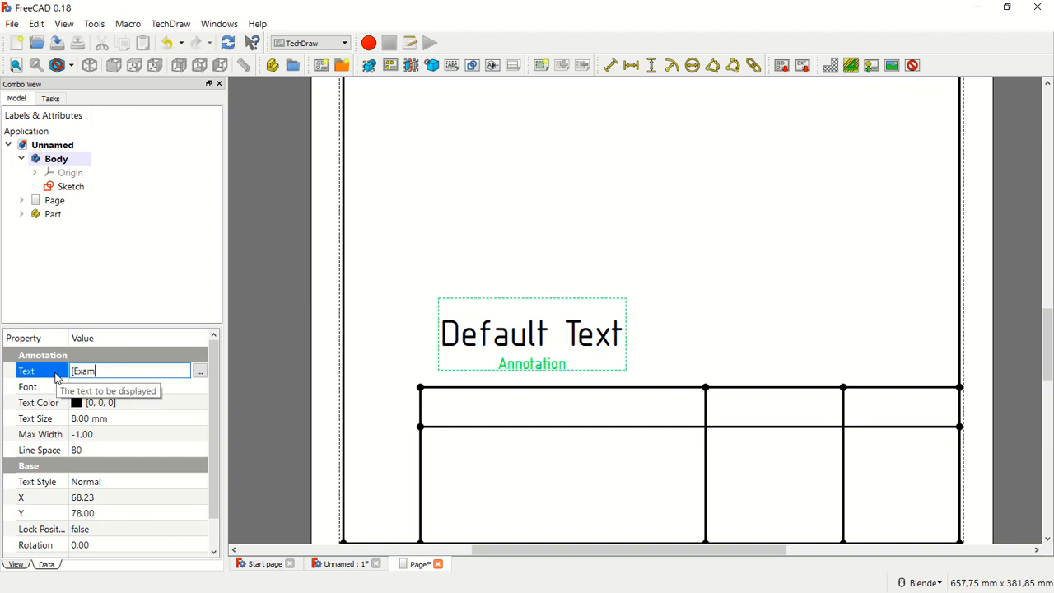
pyautogui.write('Example]')
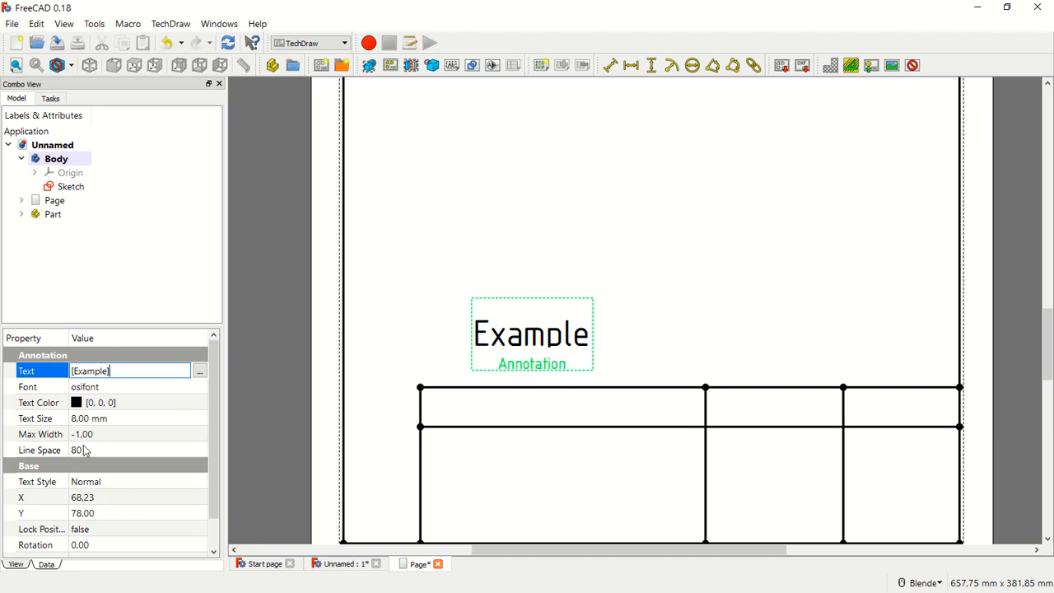
# Step: Set the Example annotation's text size to 5 mm and move it into the header cell of the title block's wide left column
pyautogui.click(98, 419)
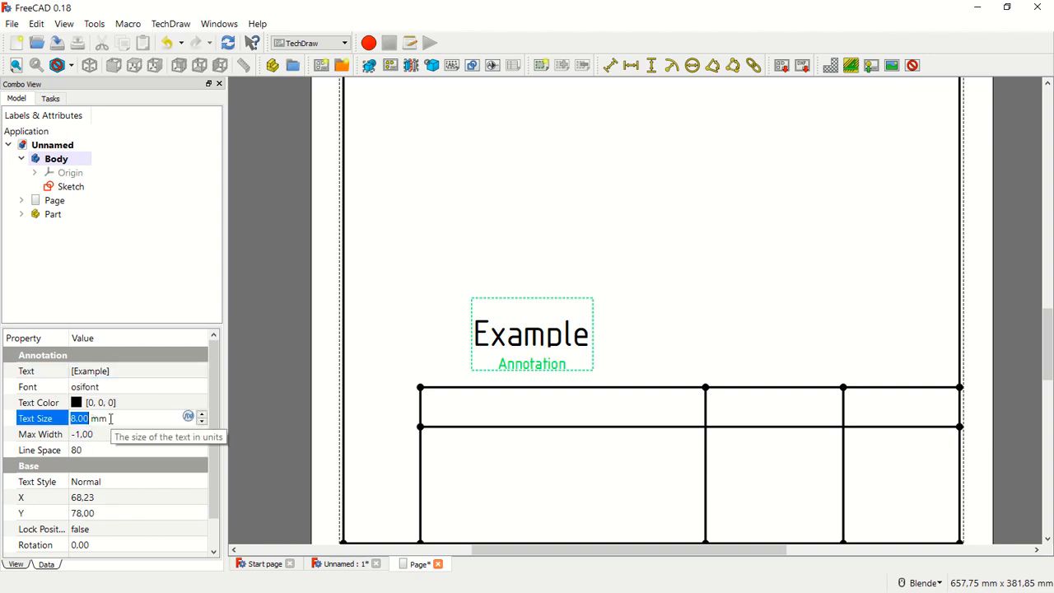
pyautogui.write('5')
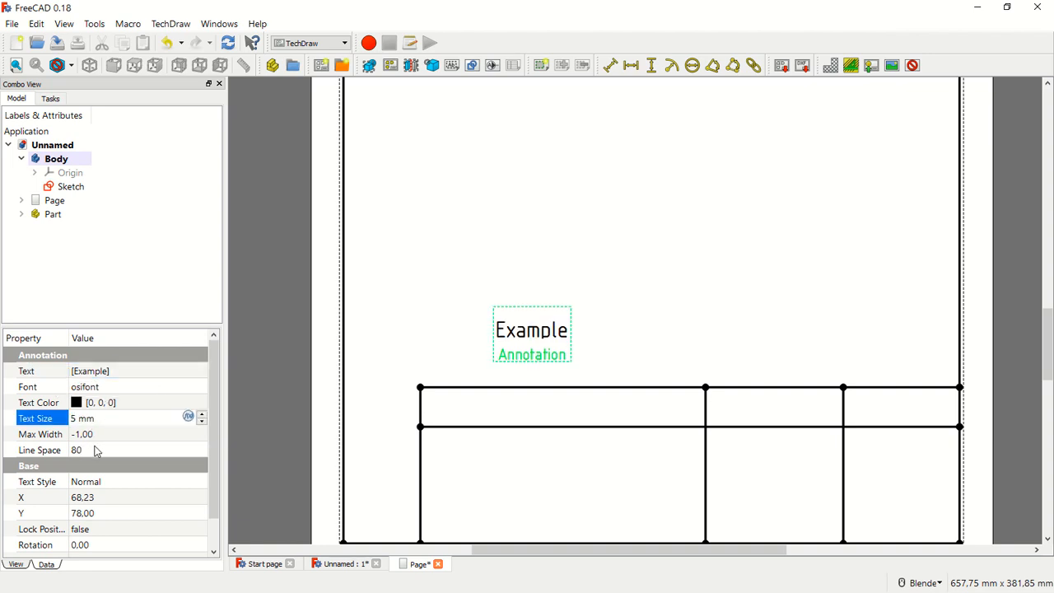
pyautogui.click(95, 451)
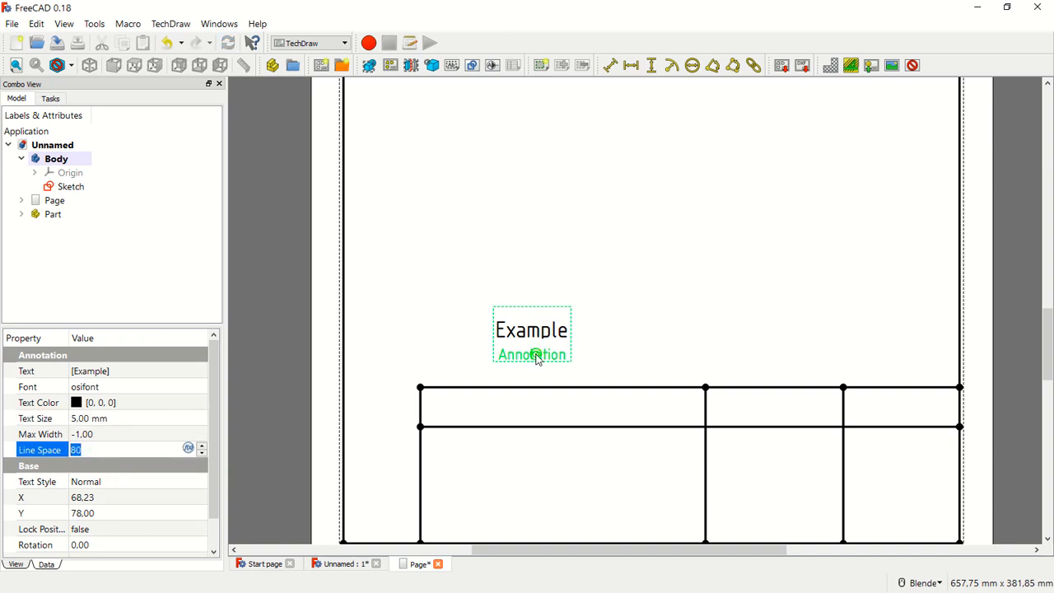
pyautogui.moveTo(525, 364); pyautogui.dragTo(479, 435)
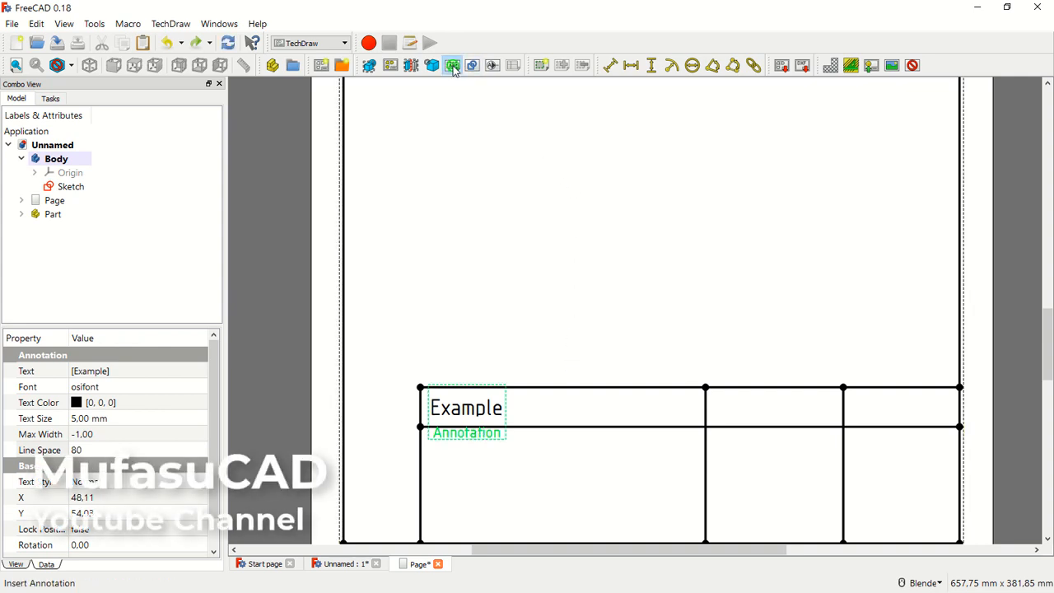
# Step: Add a second text annotation above the title block and change its text to [Example 1]
pyautogui.click(452, 65)
pyautogui.moveTo(654, 136); pyautogui.dragTo(692, 340)
pyautogui.click(153, 370)
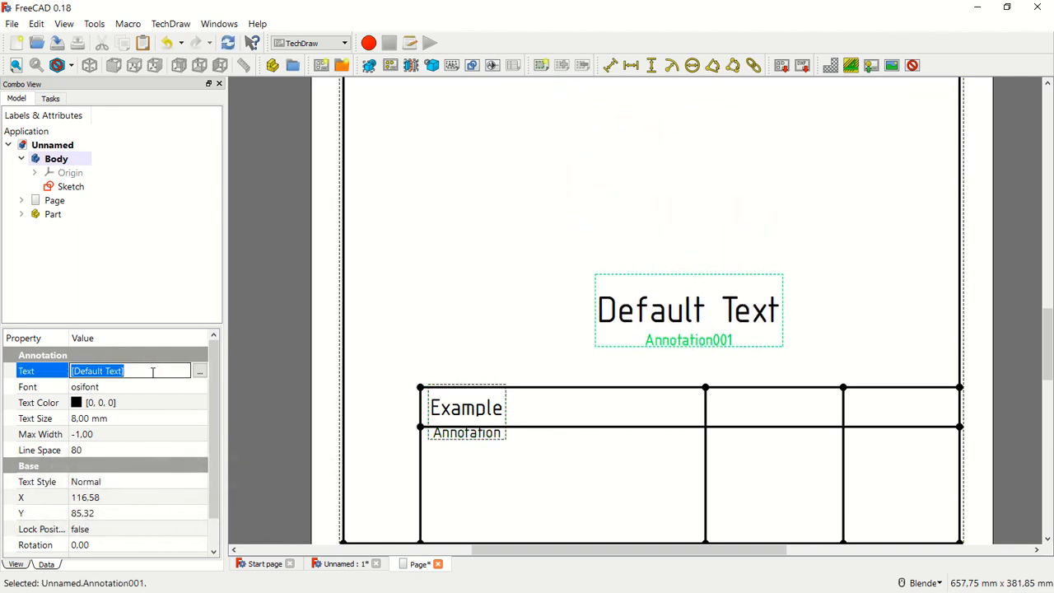
pyautogui.press('BackSpace')
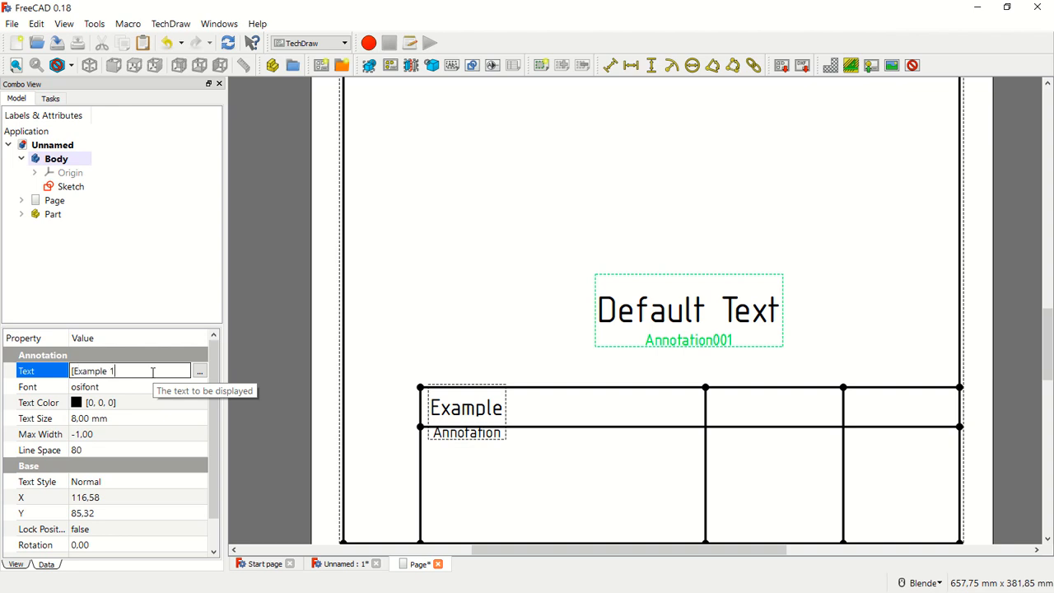
pyautogui.write('[Example 1]')
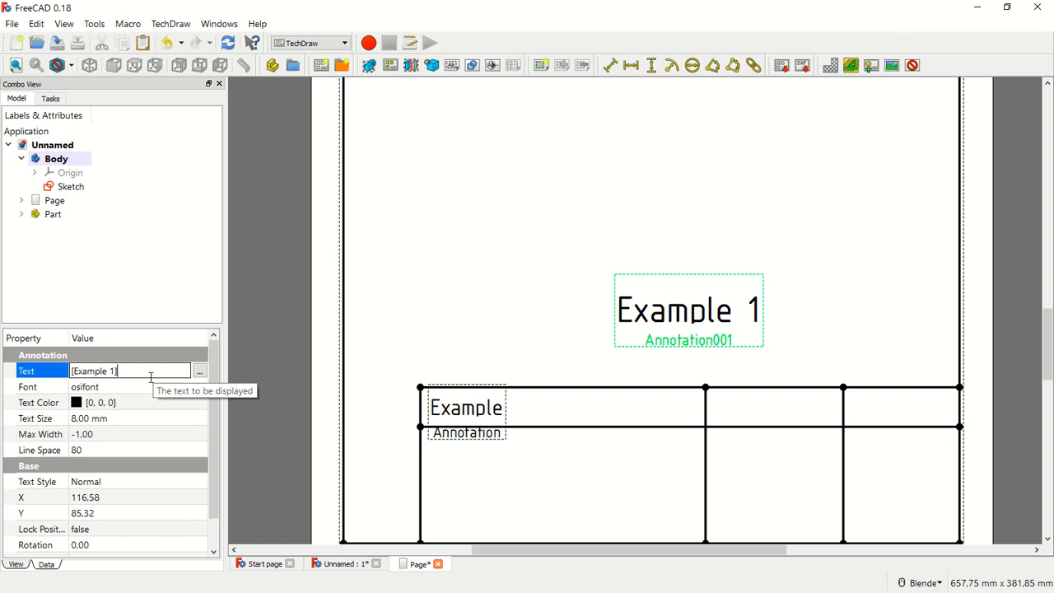
# Step: Set the Example 1 annotation's text size to 5 mm and move it into the header cell of the title block's middle column
pyautogui.click(110, 420)
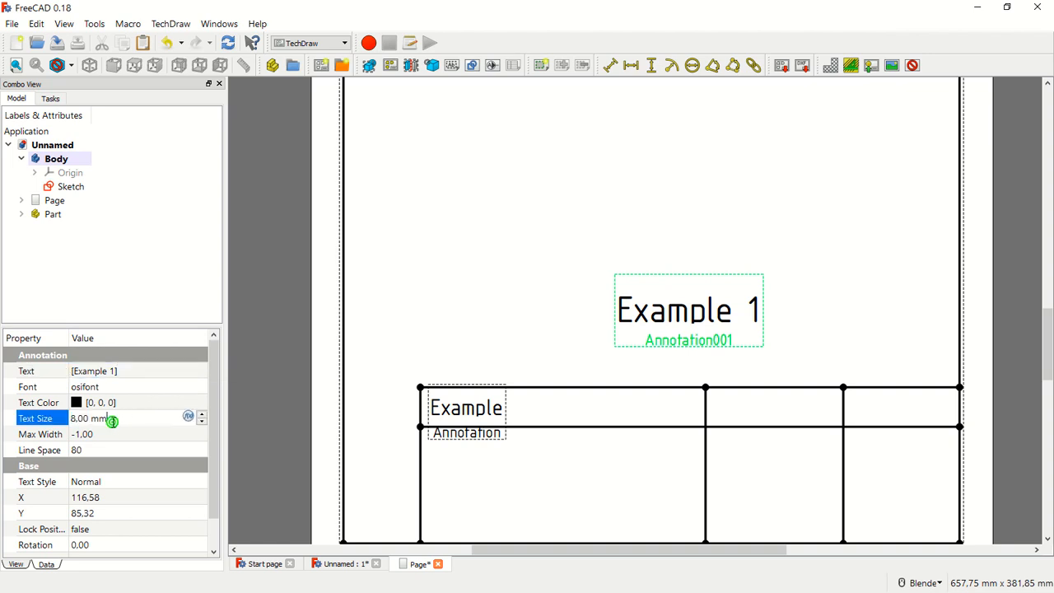
pyautogui.write('5')
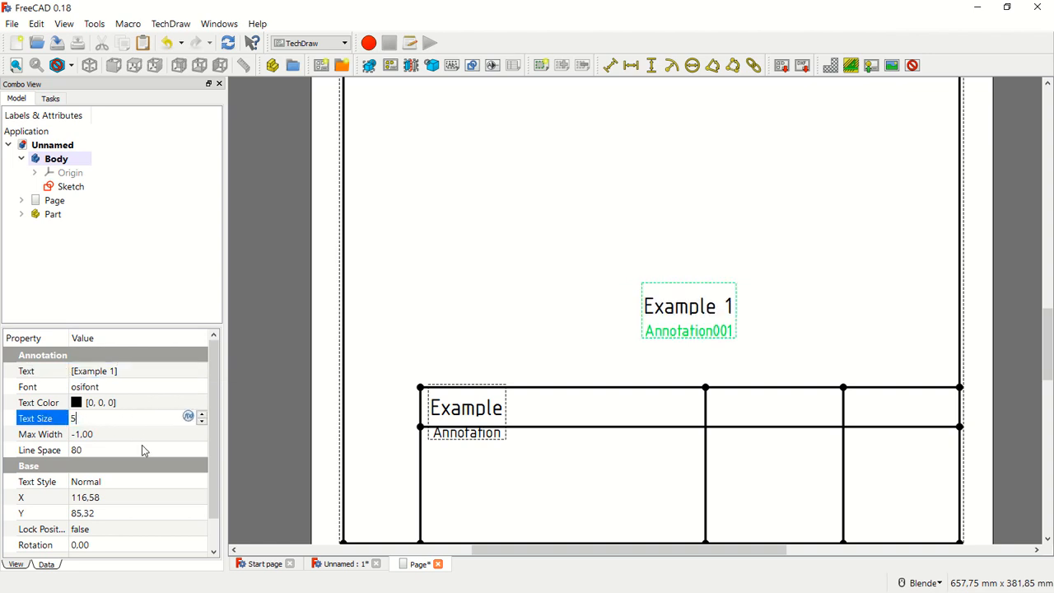
pyautogui.click(141, 446)
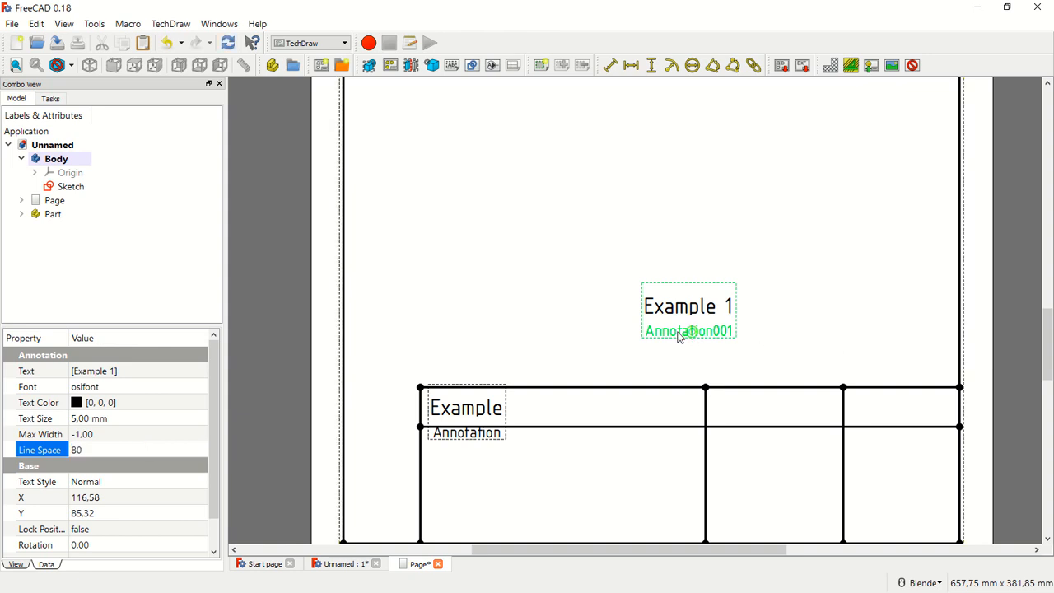
pyautogui.moveTo(680, 336); pyautogui.dragTo(763, 435)
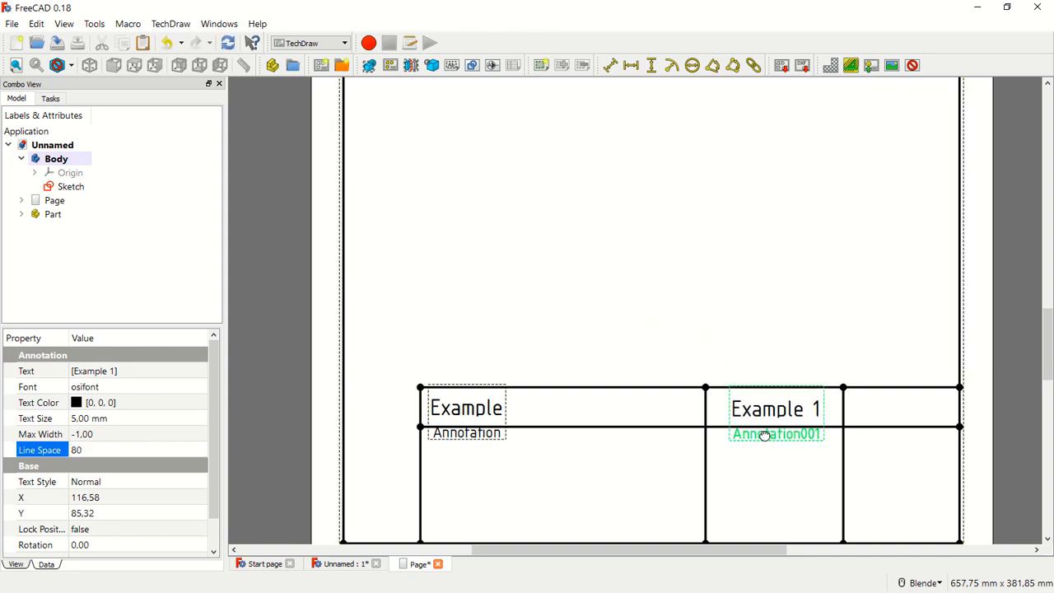
pyautogui.click(723, 280)
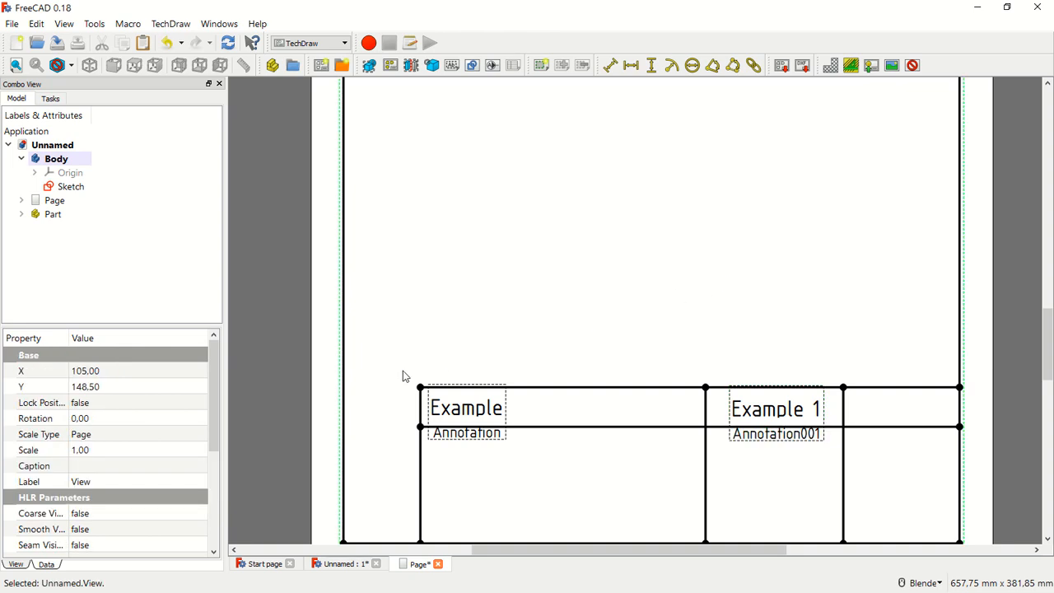
# Step: Clear the label of the Example annotation in the title block's wide left column
pyautogui.click(464, 434)
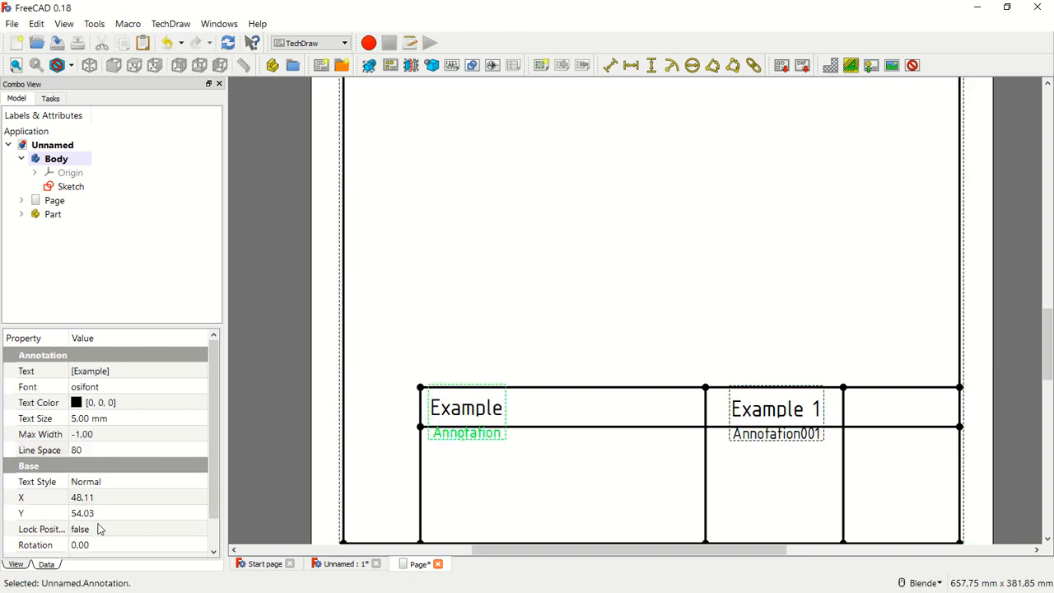
pyautogui.scroll(-1, 147, 507)
pyautogui.click(119, 545)
pyautogui.click(134, 541)
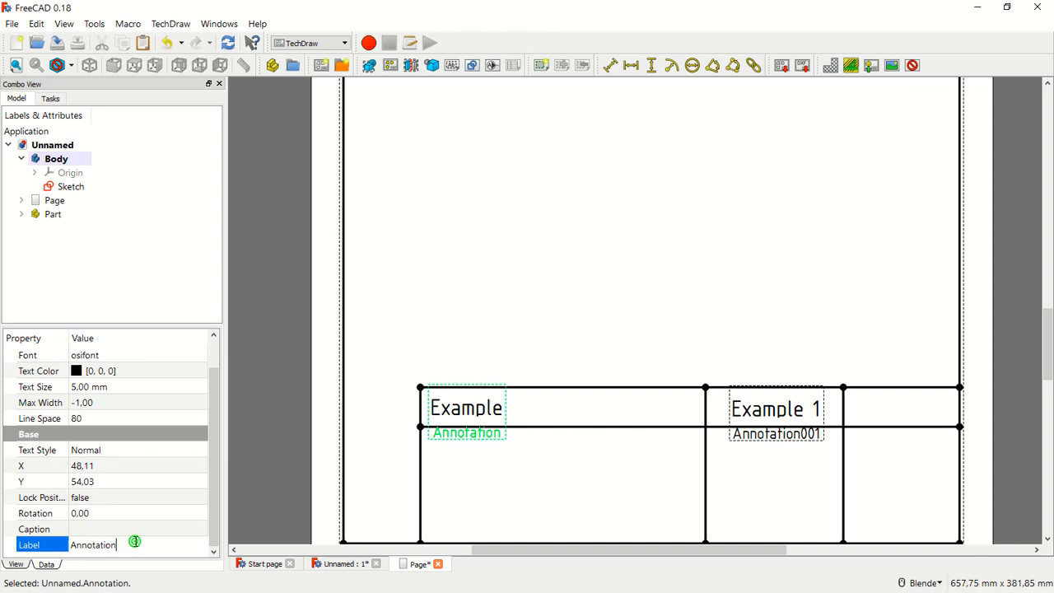
pyautogui.press('BackSpace')
pyautogui.click(148, 530)
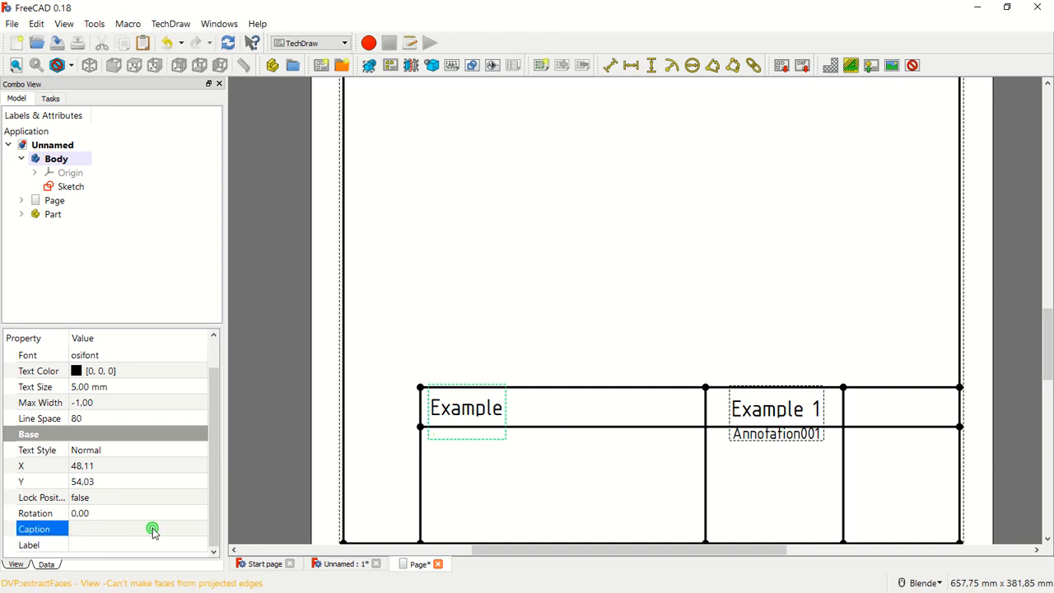
# Step: Clear the label of the Example 1 annotation in the title block's middle column
pyautogui.click(774, 420)
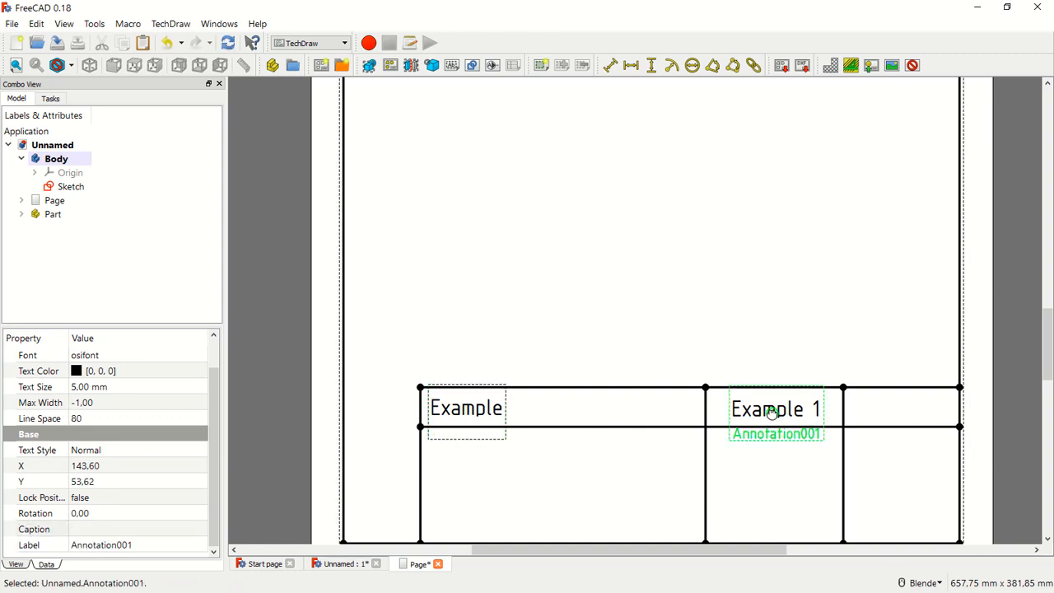
pyautogui.click(151, 546)
pyautogui.click(143, 547)
pyautogui.press('BackSpace')
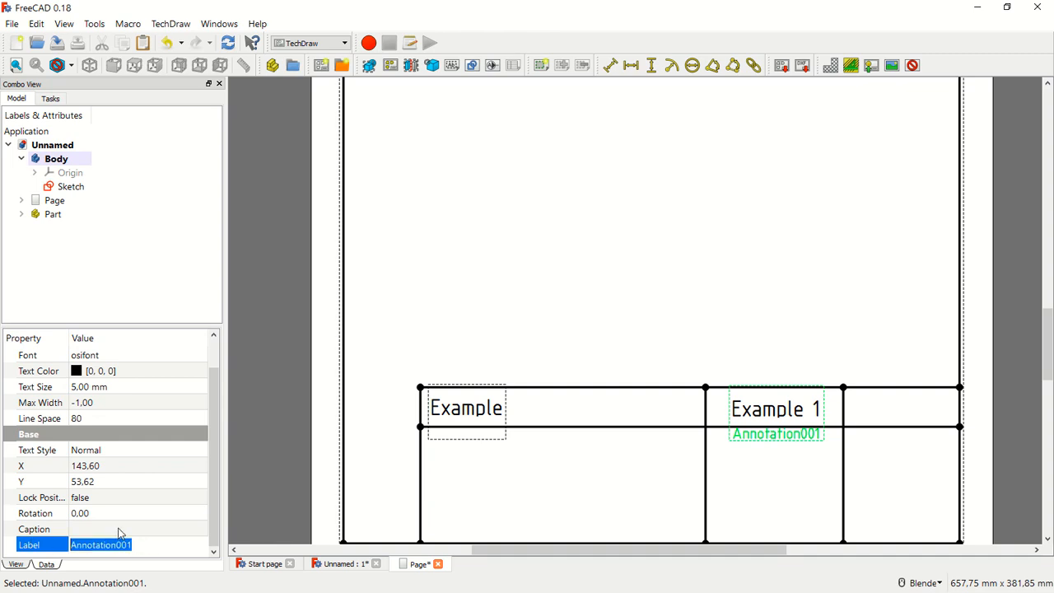
pyautogui.click(757, 354)
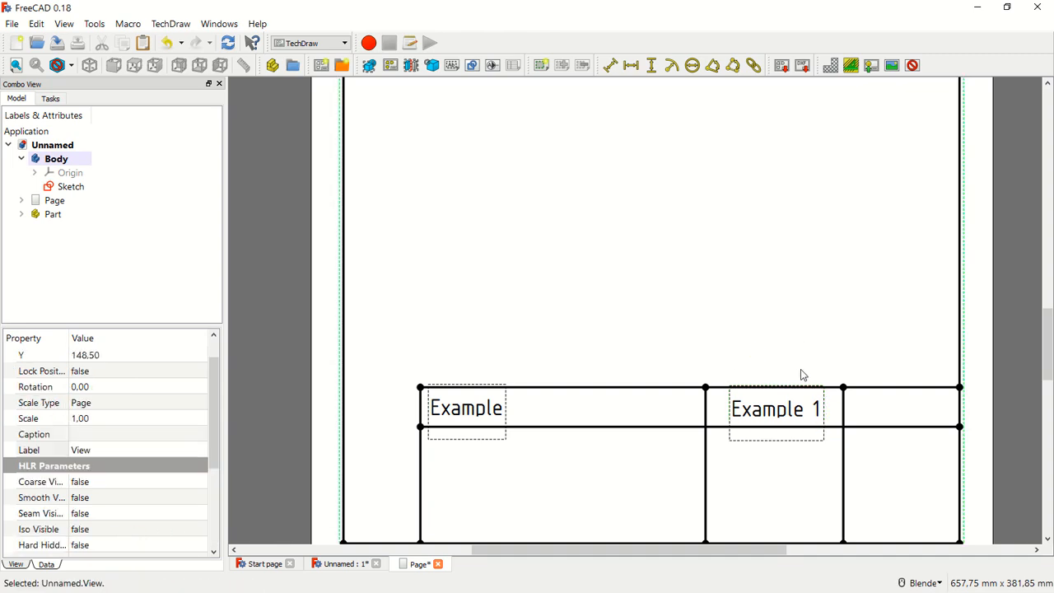
# Step: Examine the whole A4 page with its border, title block and annotation texts
pyautogui.scroll(-3, 795, 369)
pyautogui.scroll(-3, 791, 369)
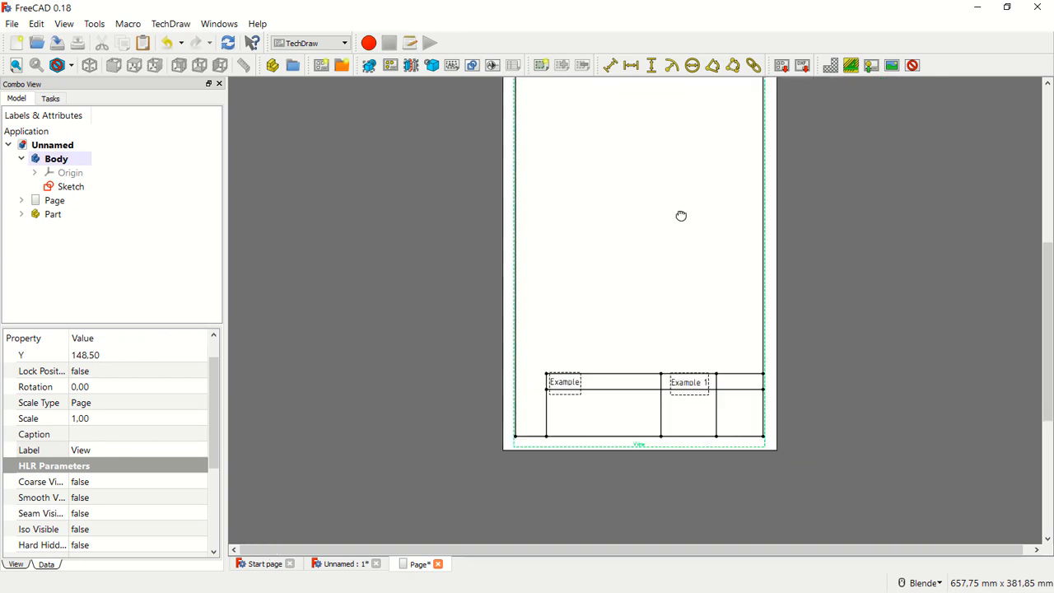
pyautogui.scroll(-1, 682, 224)
pyautogui.scroll(2, 1043, 313)
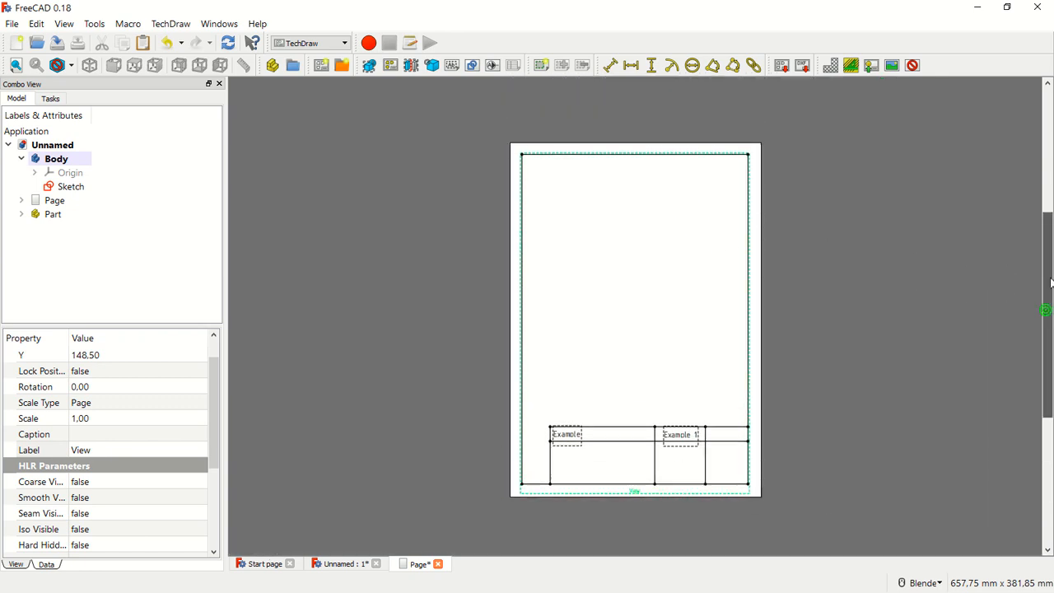
pyautogui.scroll(1, 661, 333)
pyautogui.scroll(1, 597, 521)
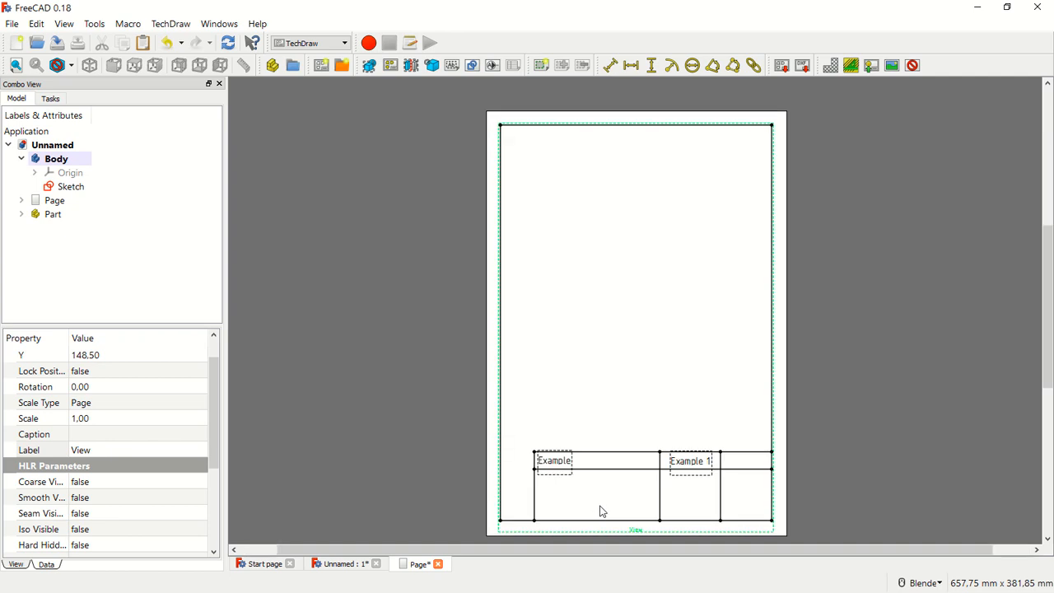
pyautogui.scroll(1, 600, 511)
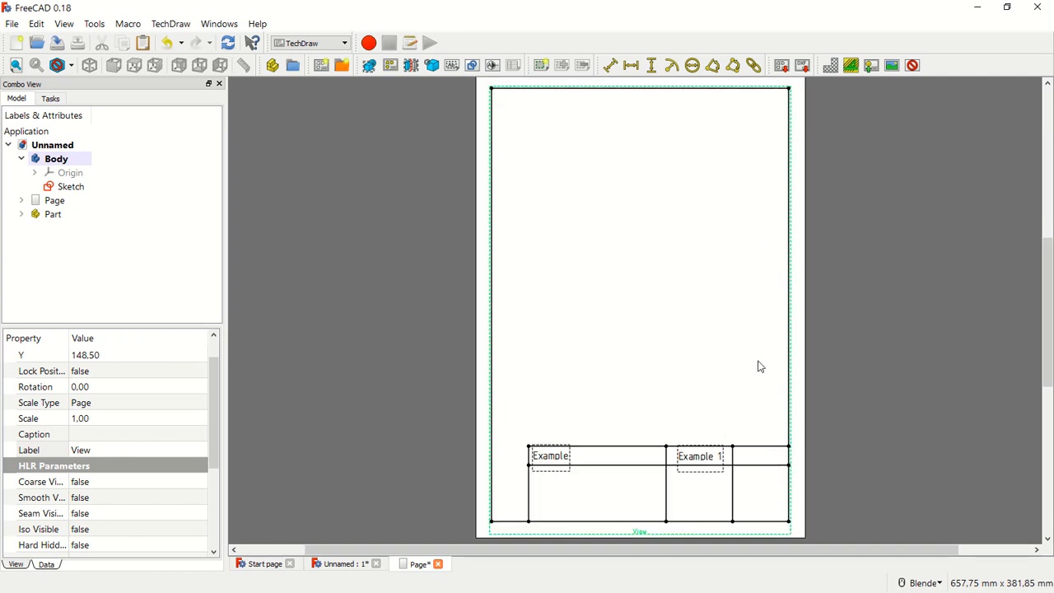
# Step: Save the document in the Documents folder as Example Template A4 in FCStd format
pyautogui.click(14, 24)
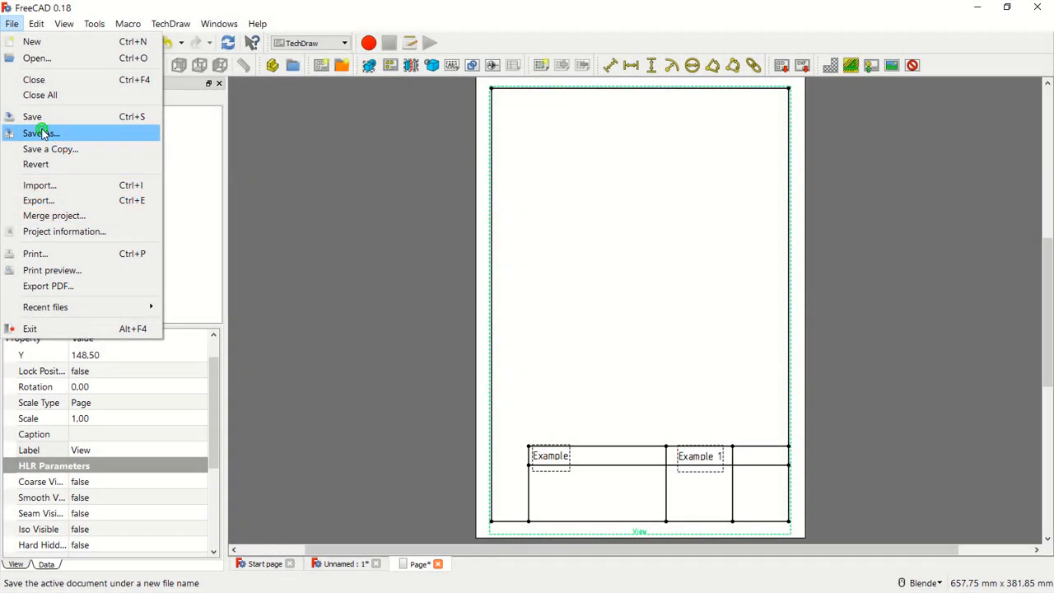
pyautogui.click(41, 133)
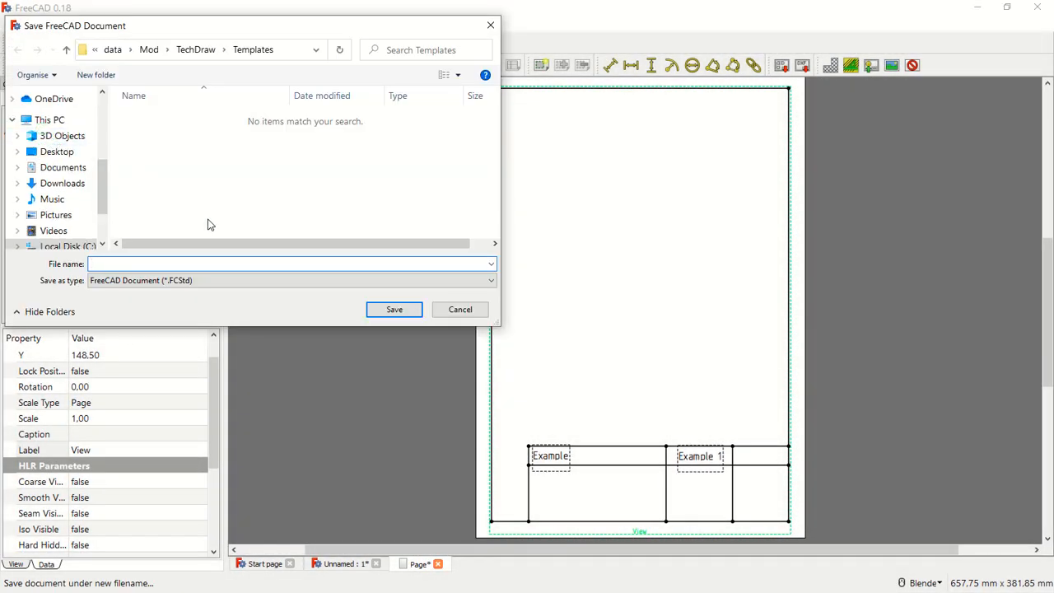
pyautogui.click(71, 167)
pyautogui.click(131, 262)
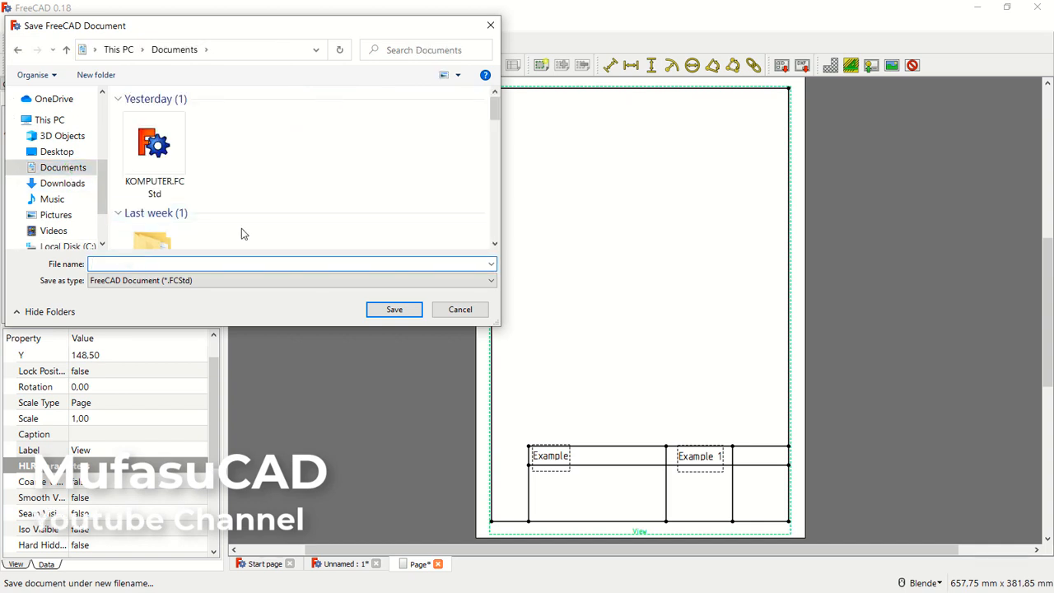
pyautogui.write('Example')
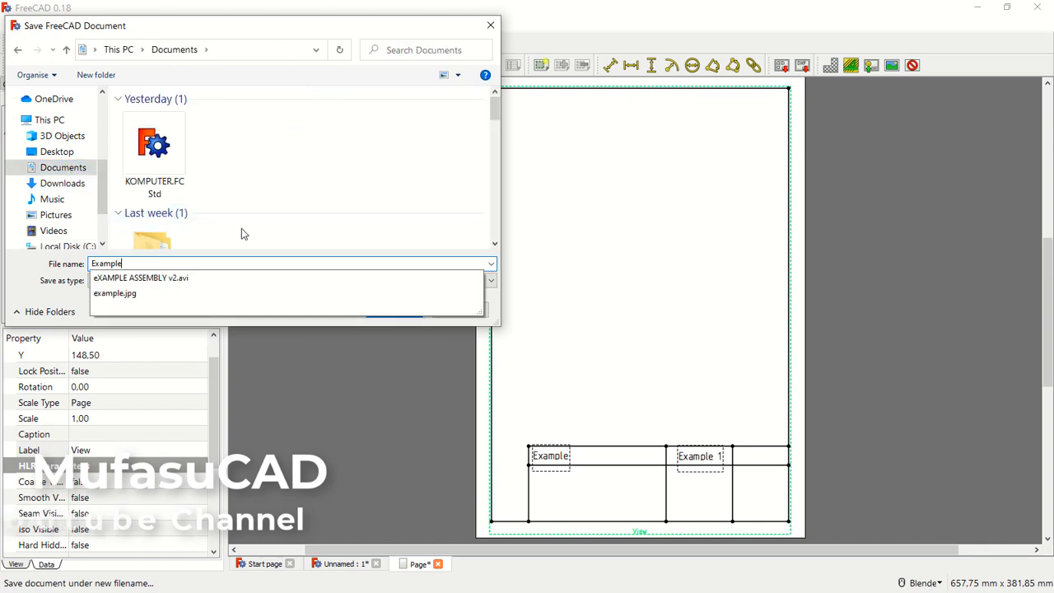
pyautogui.write(' Template')
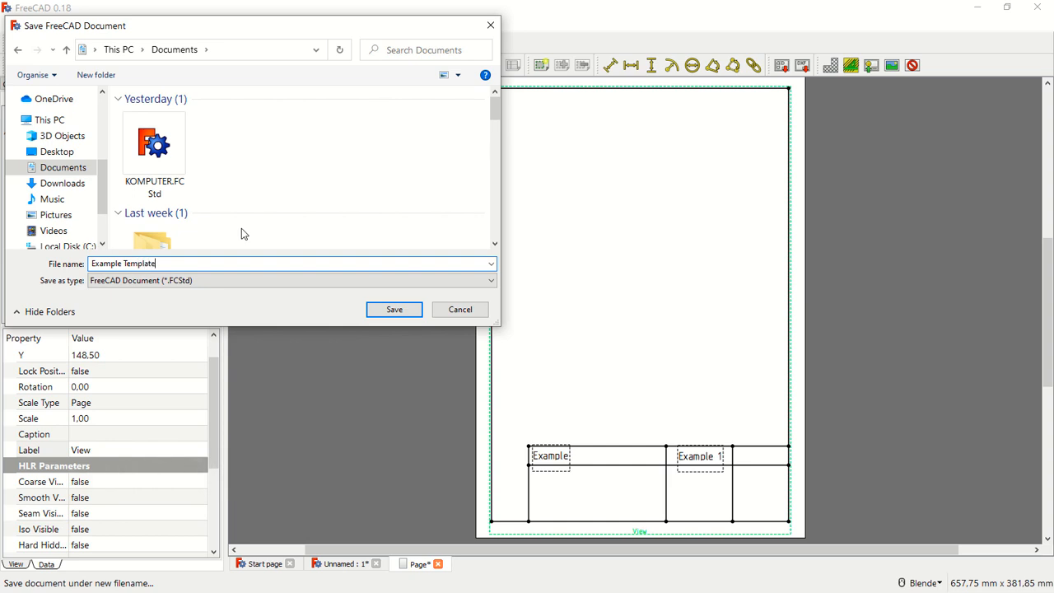
pyautogui.write(' A4')
pyautogui.click(394, 310)
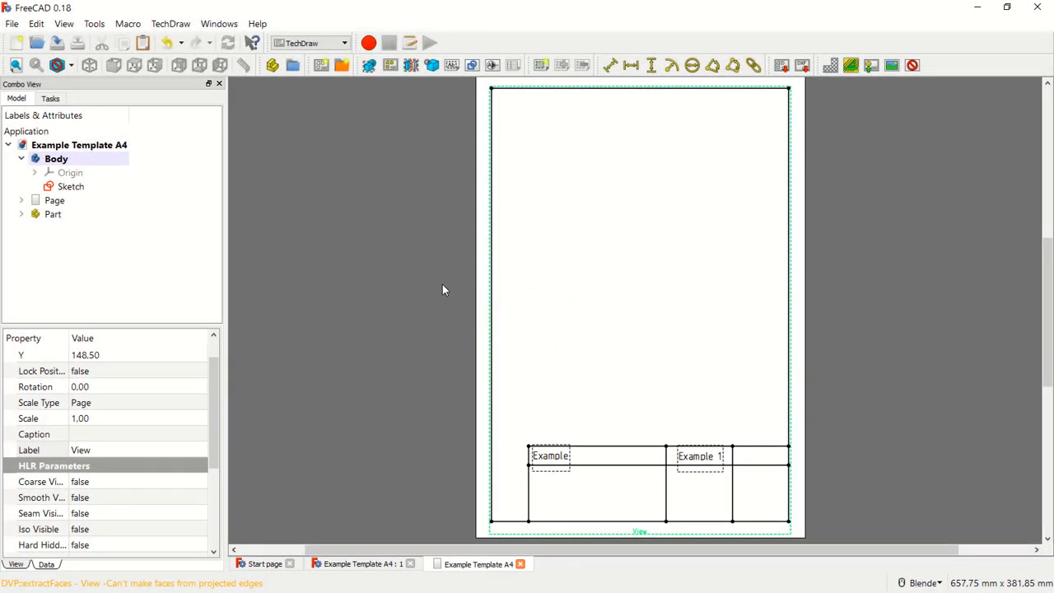
# Step: Close the saved template document and create a new empty document
pyautogui.click(409, 565)
pyautogui.click(402, 565)
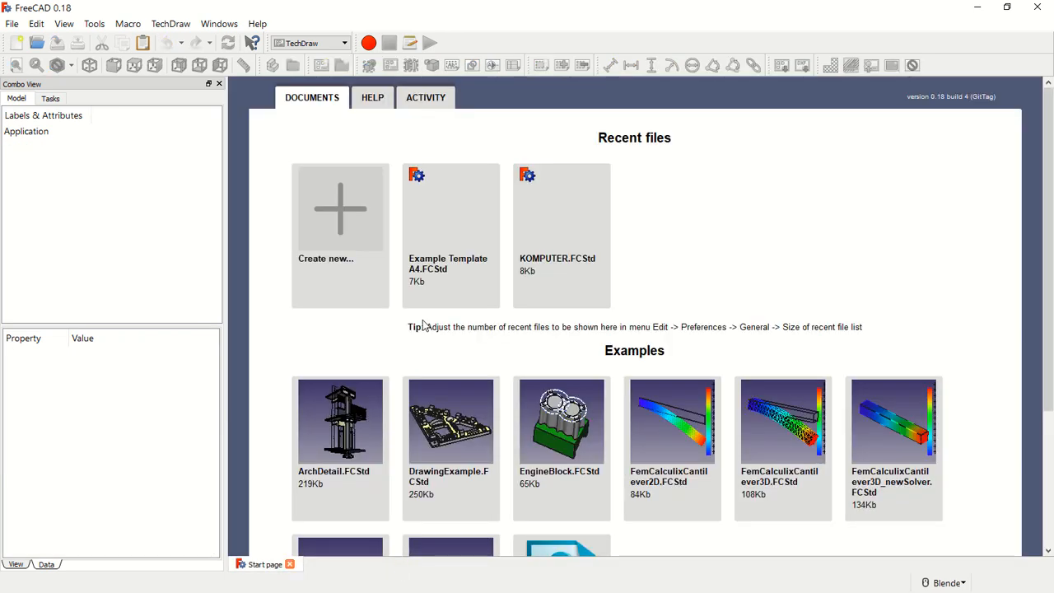
pyautogui.click(343, 214)
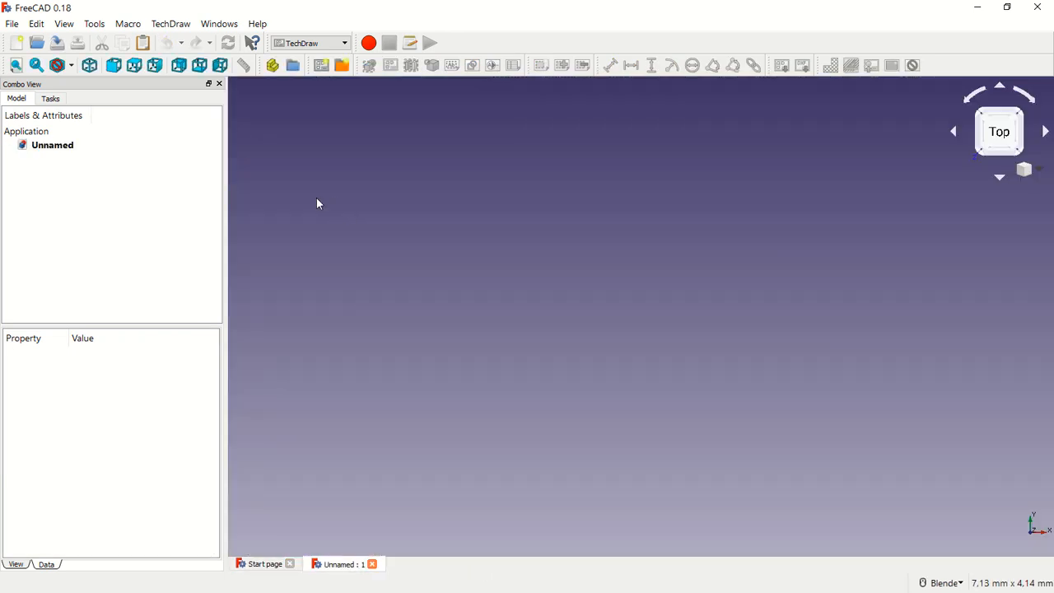
# Step: In the Part Design workbench, create a body and start a sketch on the XY plane
pyautogui.click(310, 43)
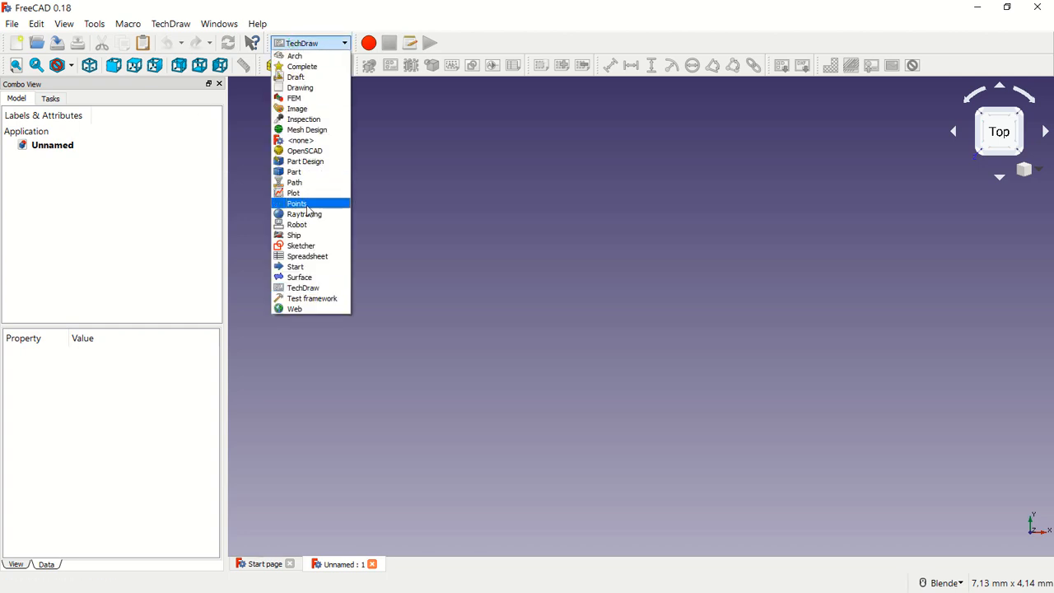
pyautogui.click(317, 161)
pyautogui.click(42, 140)
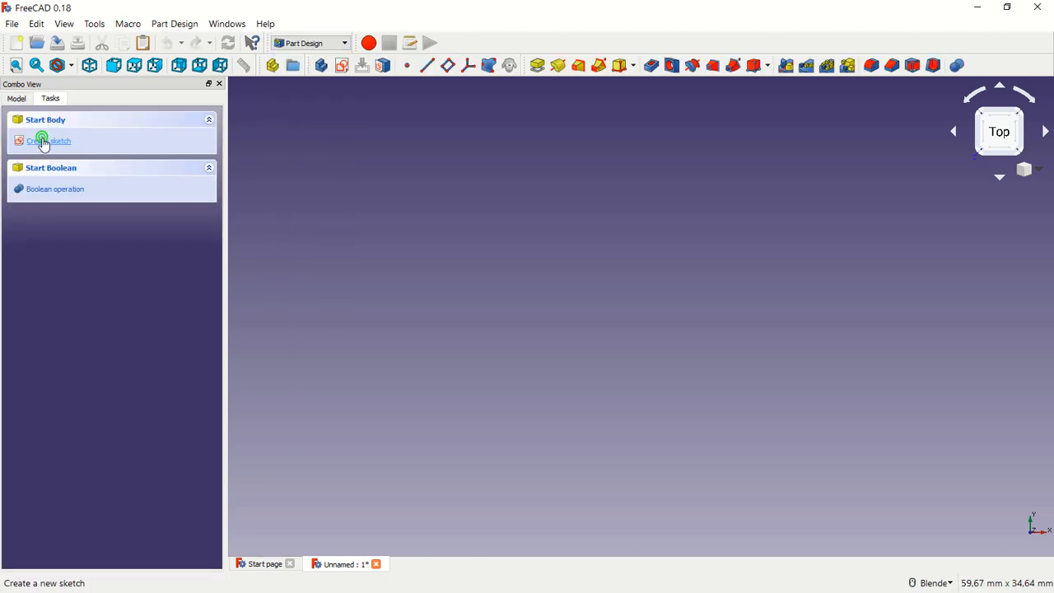
pyautogui.click(43, 142)
pyautogui.click(89, 179)
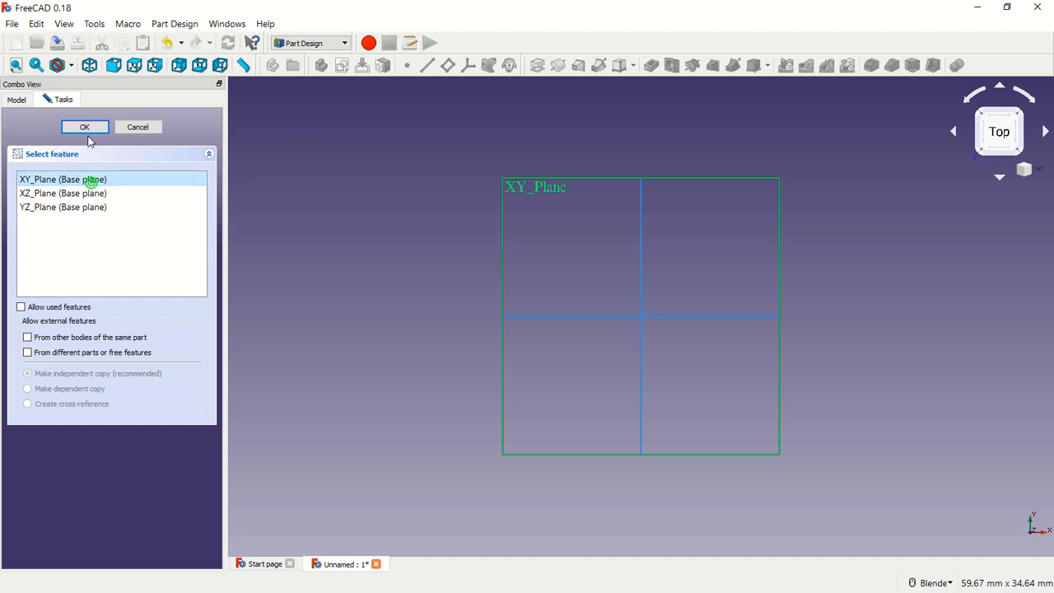
pyautogui.click(87, 129)
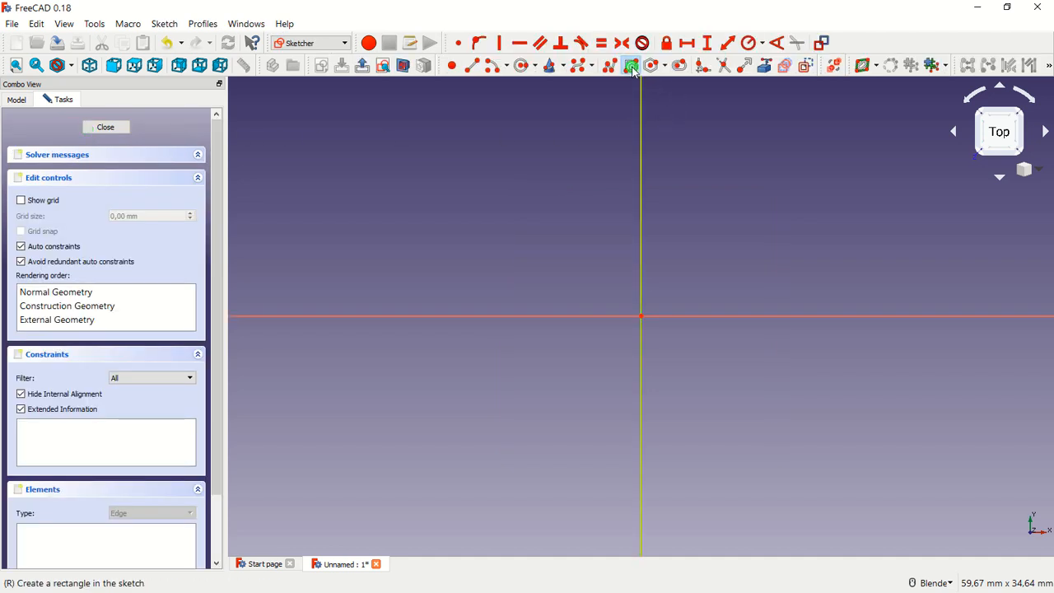
# Step: Sketch a rectangle around the origin with a circle inside it, and close the sketch
pyautogui.click(631, 65)
pyautogui.click(509, 227)
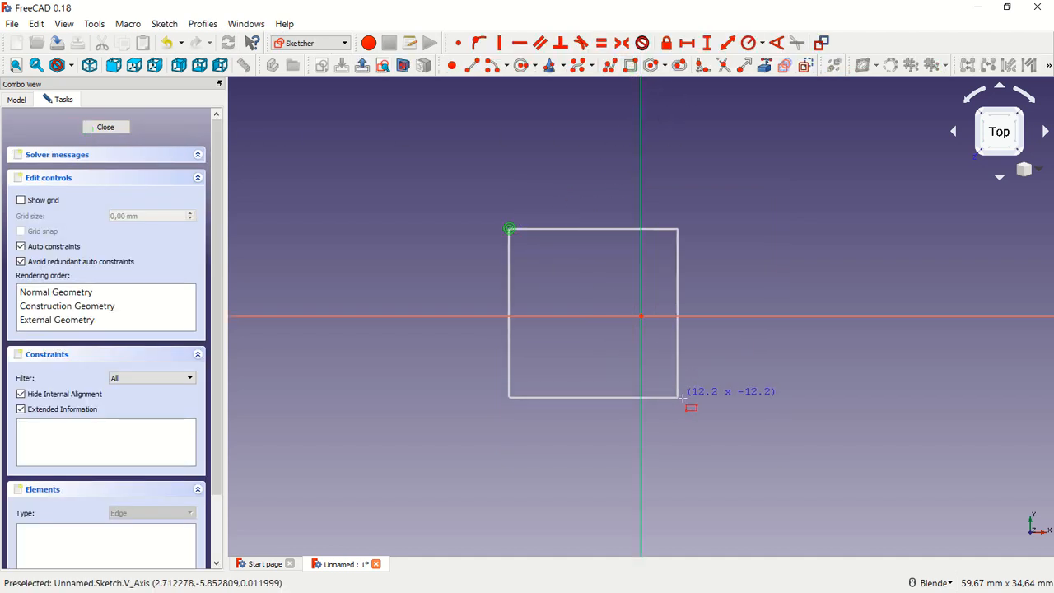
pyautogui.click(729, 432)
pyautogui.click(520, 66)
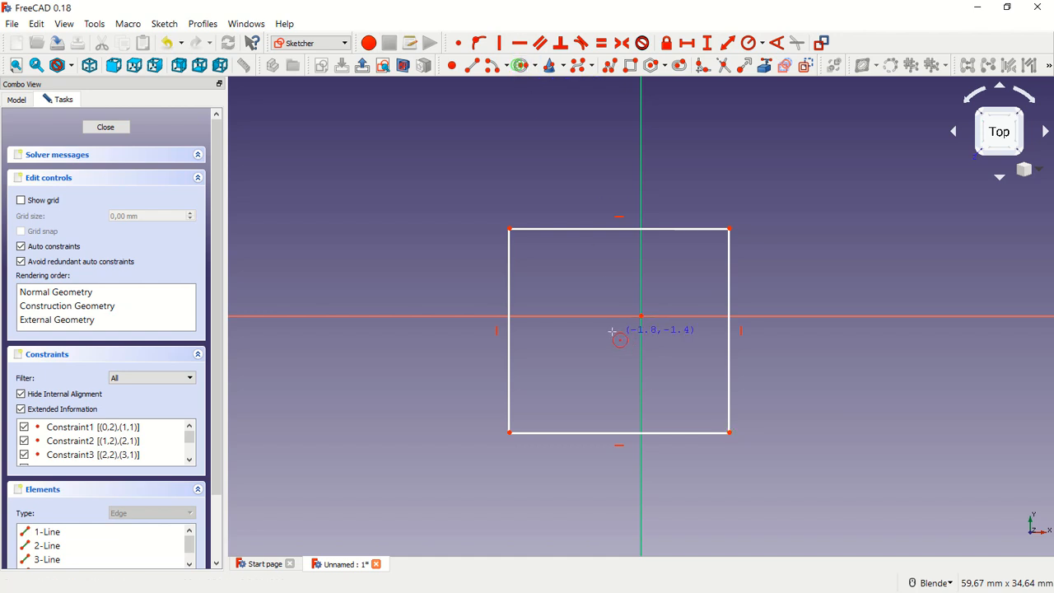
pyautogui.click(649, 377)
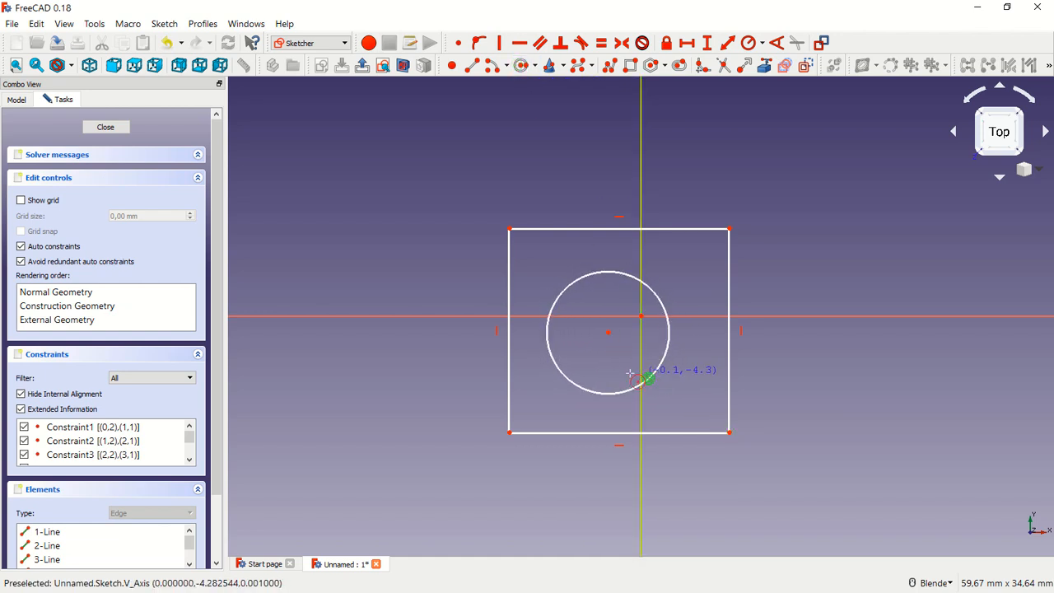
pyautogui.click(112, 128)
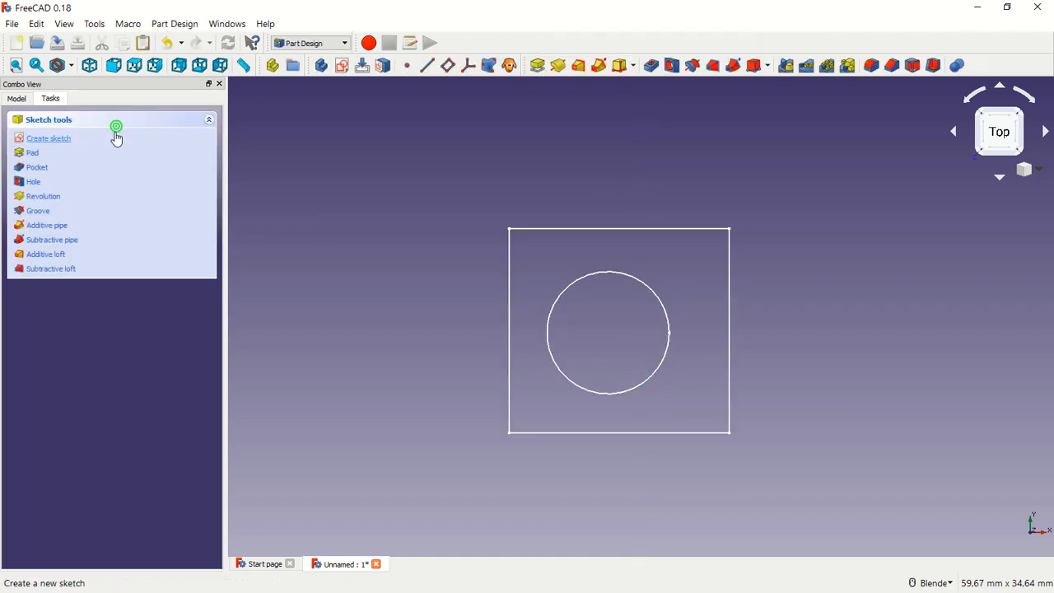
# Step: Pad the sketch to a length of 10 mm and set the model to the front view
pyautogui.click(38, 152)
pyautogui.moveTo(680, 371); pyautogui.dragTo(647, 282, button='middle')
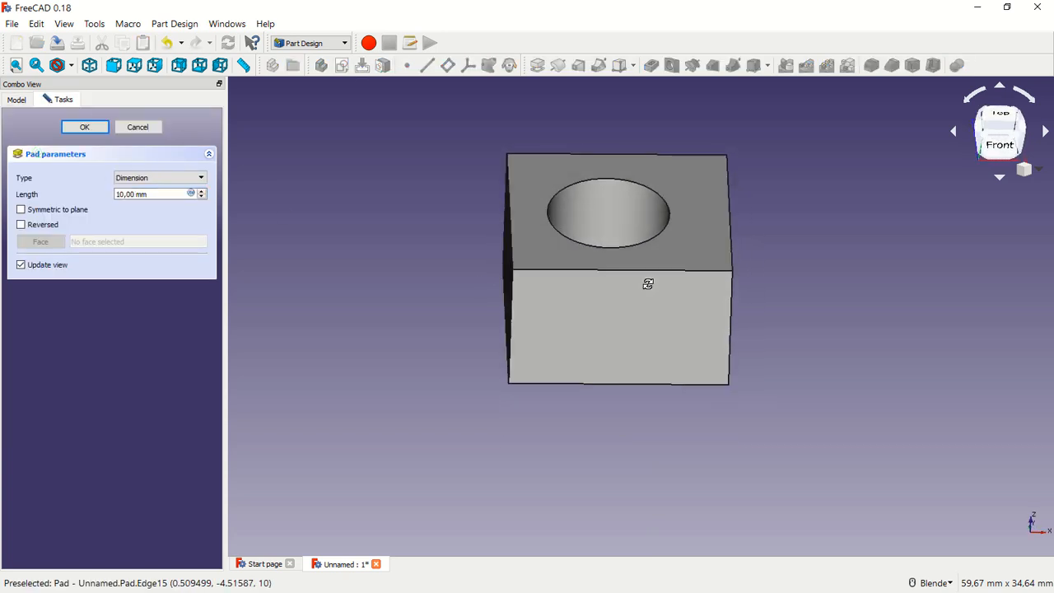
pyautogui.click(97, 127)
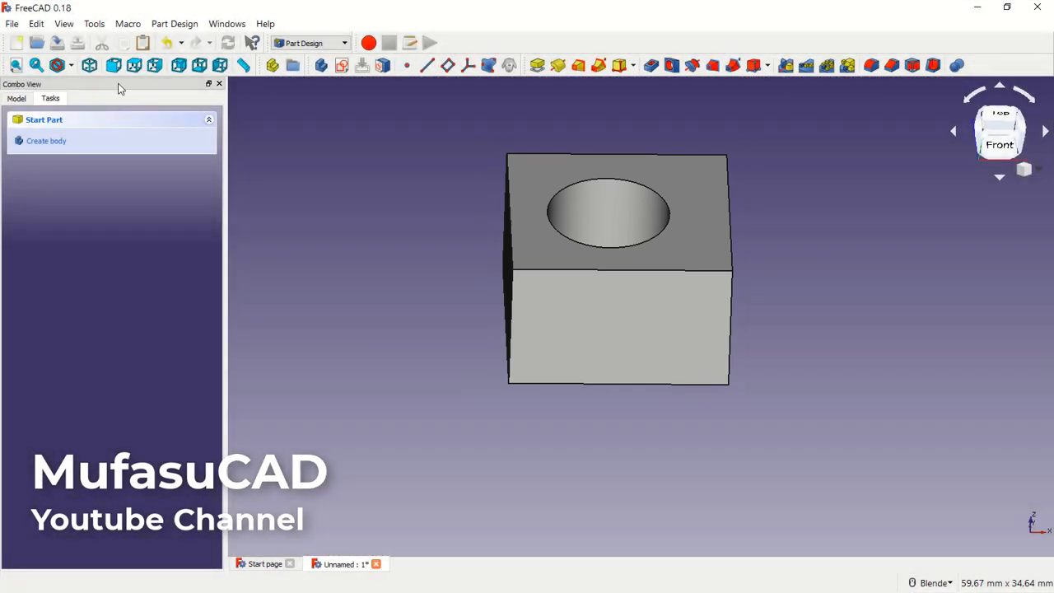
pyautogui.click(114, 67)
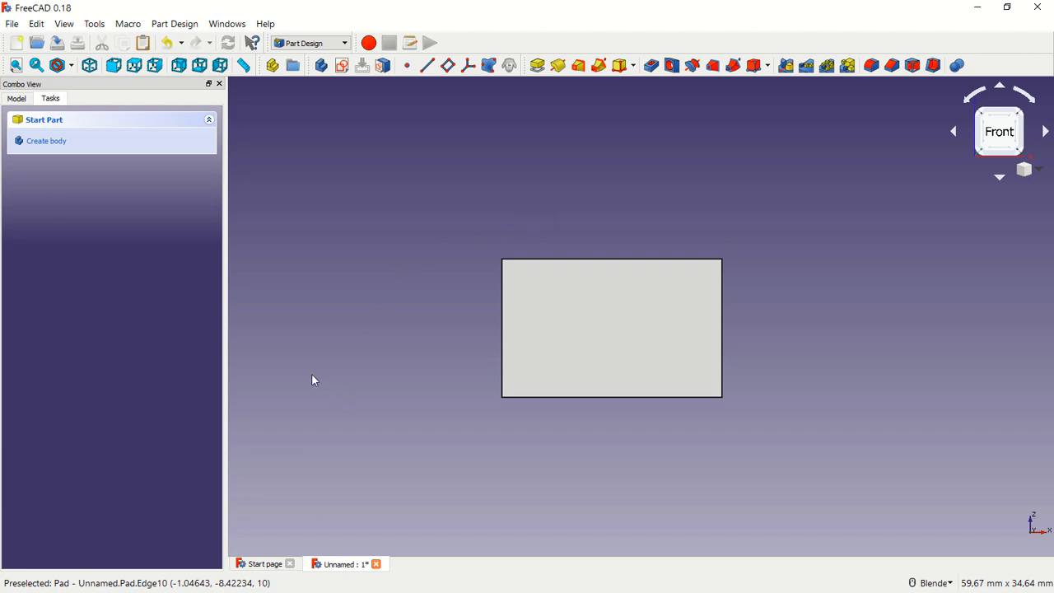
# Step: Merge the Example Template A4.FCStd project into the current document and display its drawing page
pyautogui.click(16, 99)
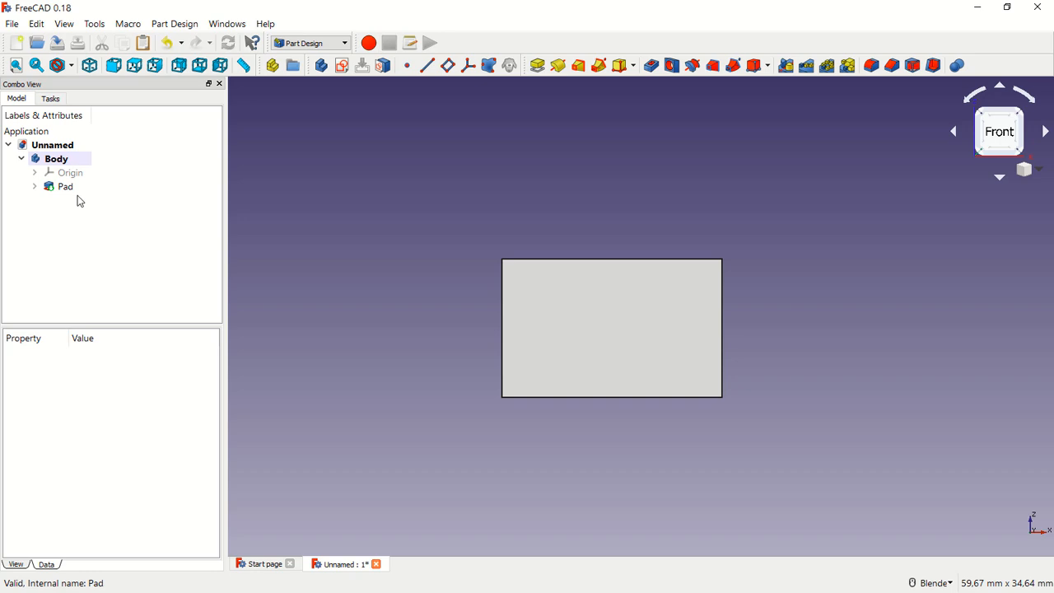
pyautogui.click(13, 24)
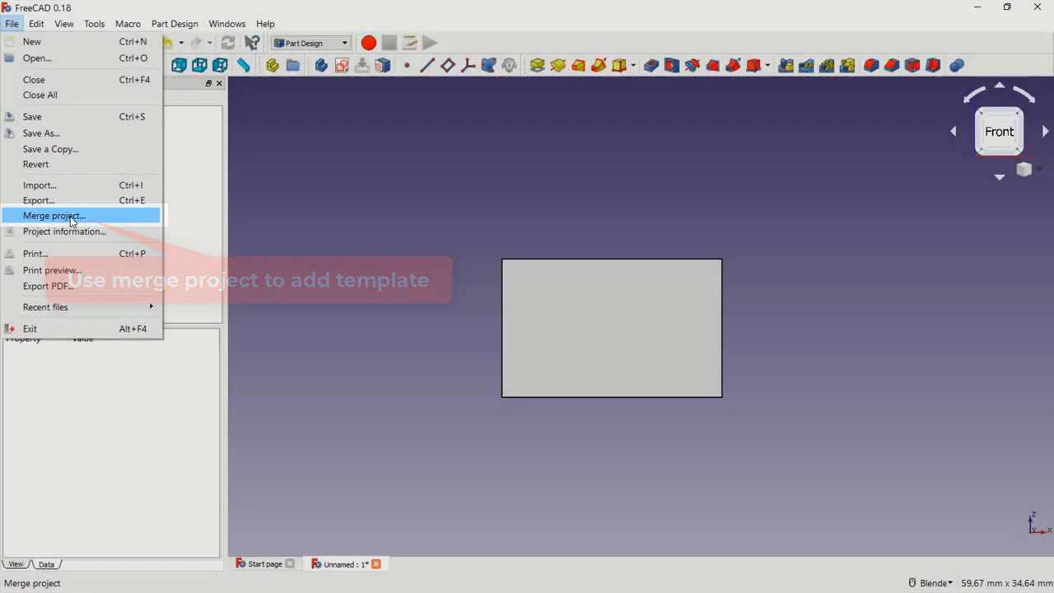
pyautogui.click(54, 216)
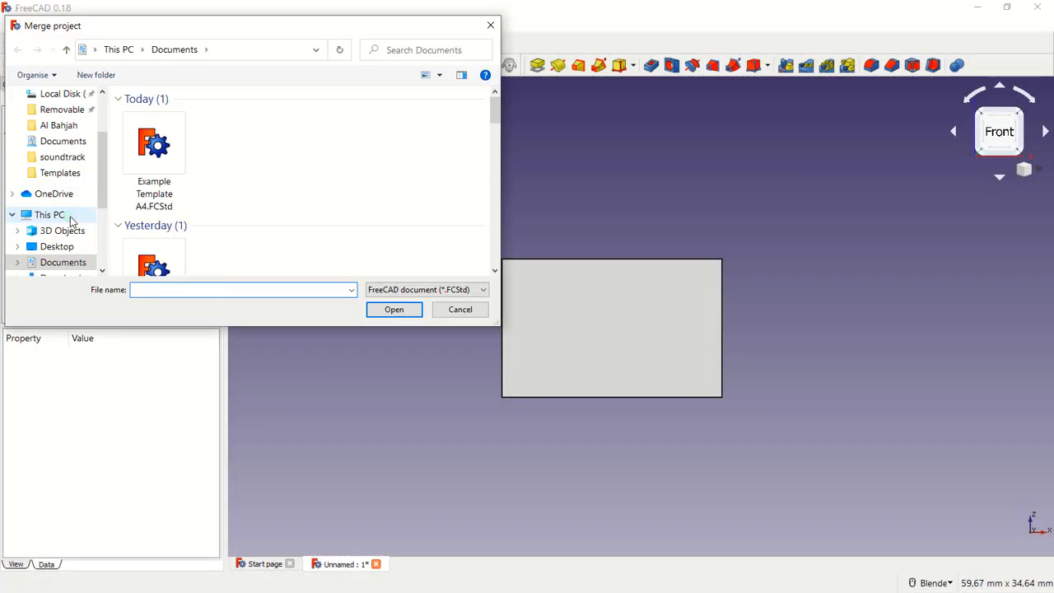
pyautogui.click(152, 157)
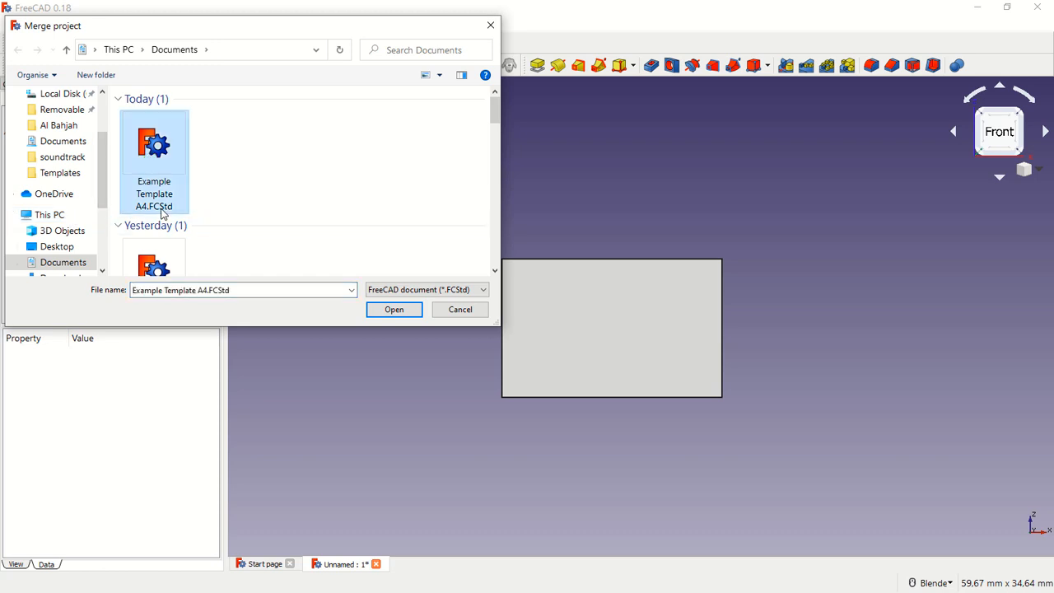
pyautogui.click(405, 310)
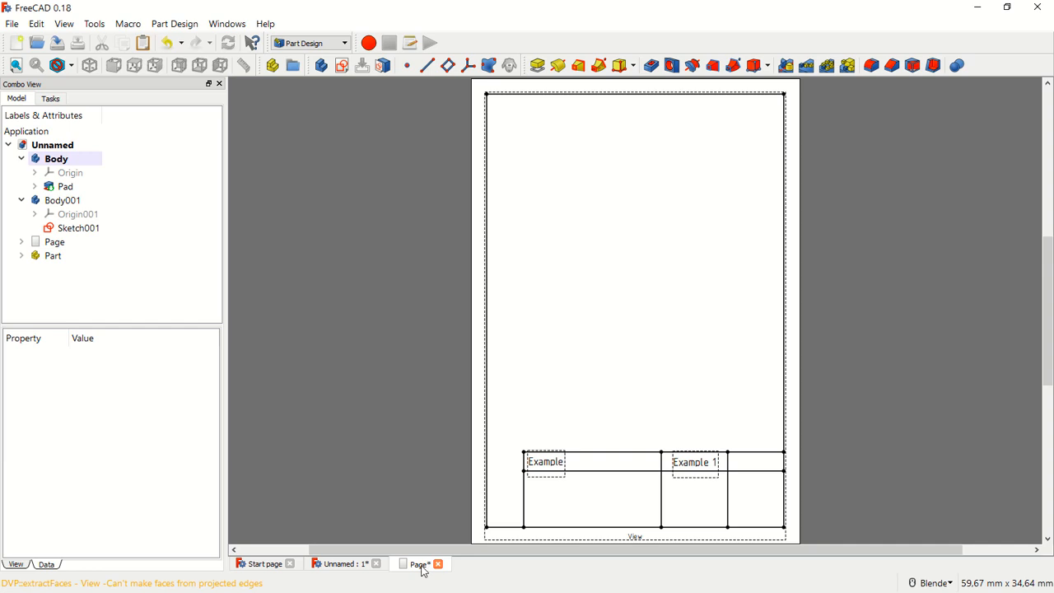
pyautogui.click(349, 565)
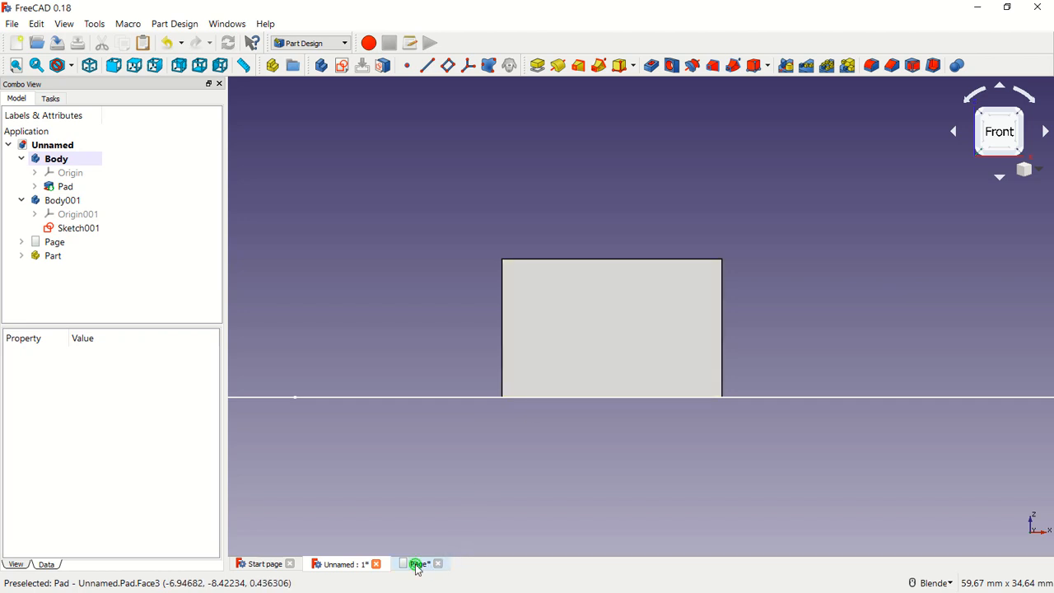
pyautogui.click(418, 565)
# Step: In the TechDraw workbench, insert a projection group of the padded body and place its front view near the page's left border
pyautogui.click(76, 162)
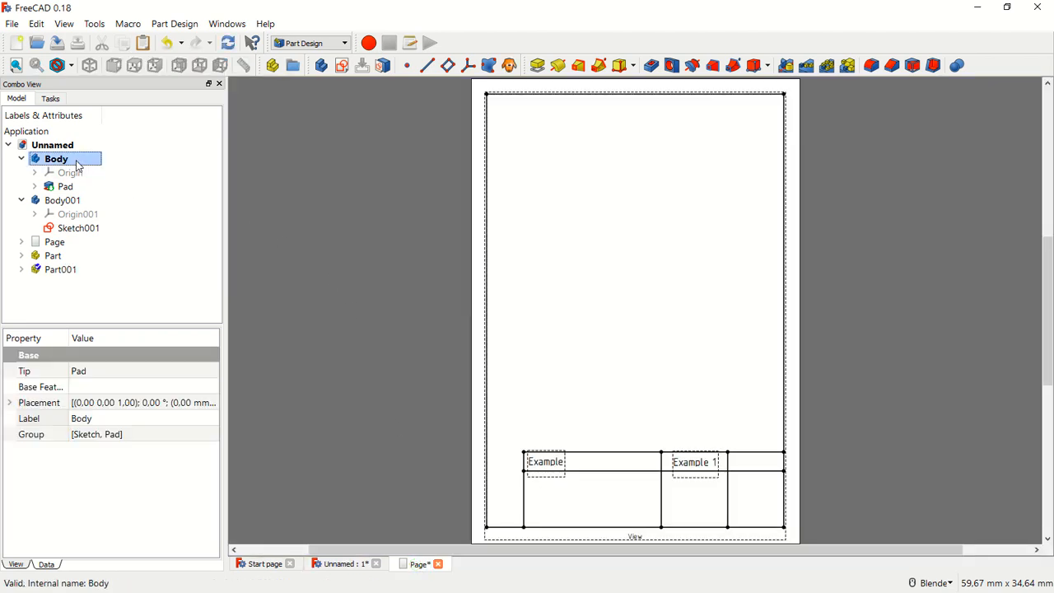
pyautogui.click(328, 45)
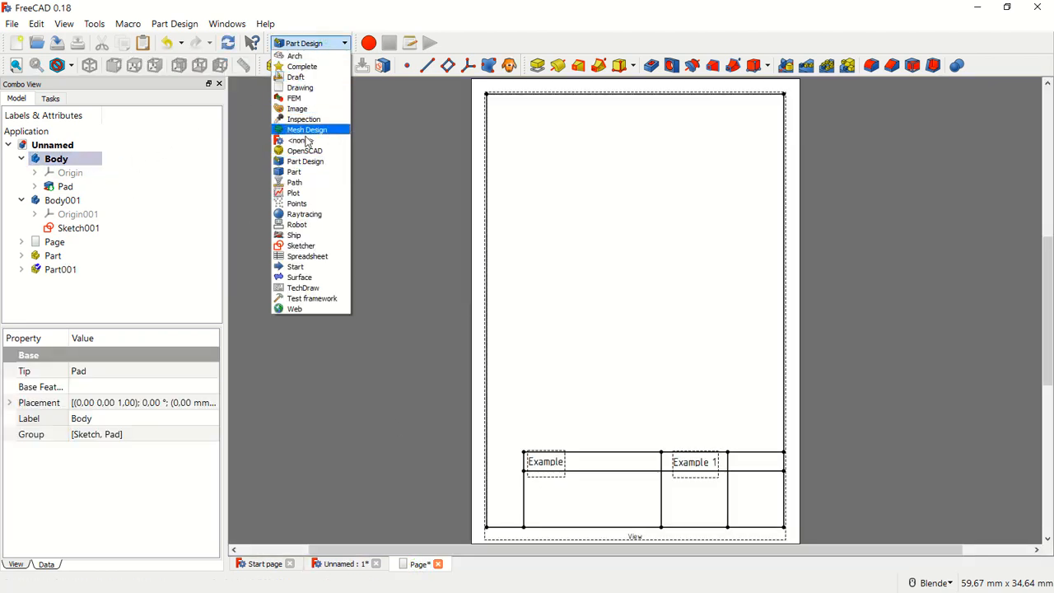
pyautogui.click(303, 288)
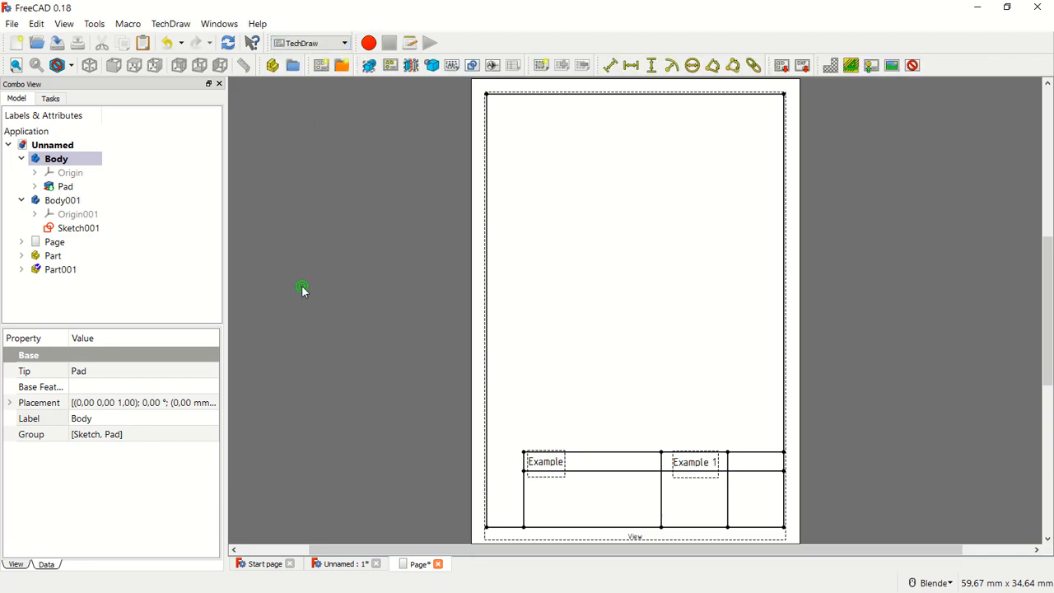
pyautogui.click(78, 158)
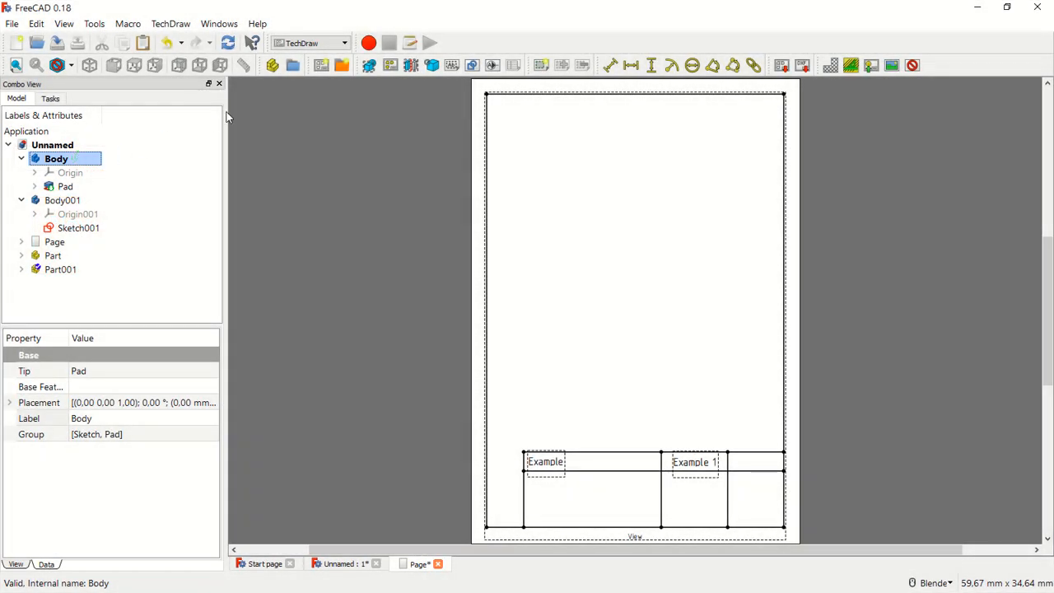
pyautogui.click(272, 65)
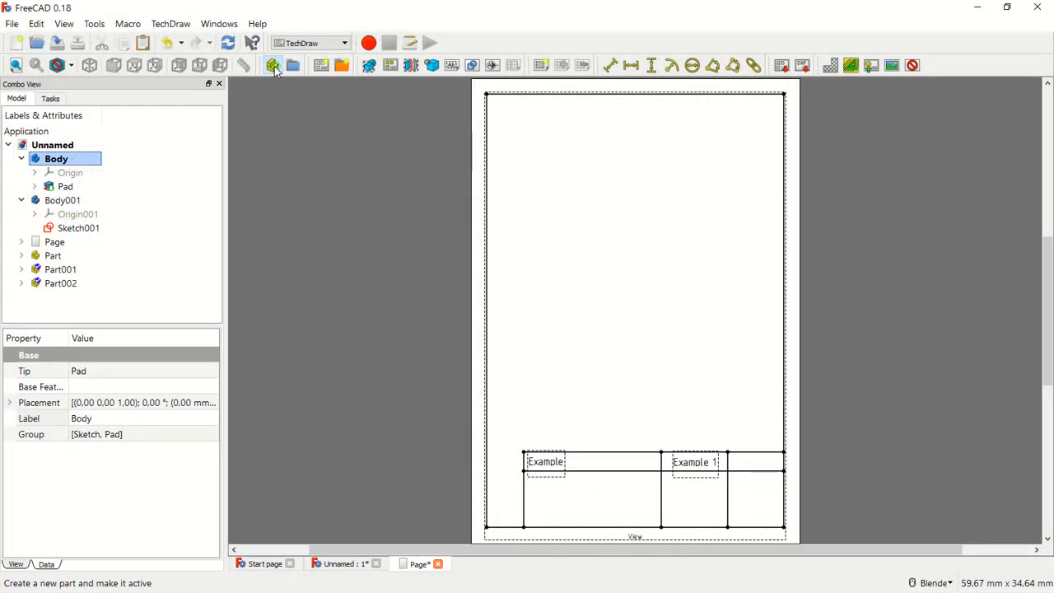
pyautogui.click(390, 65)
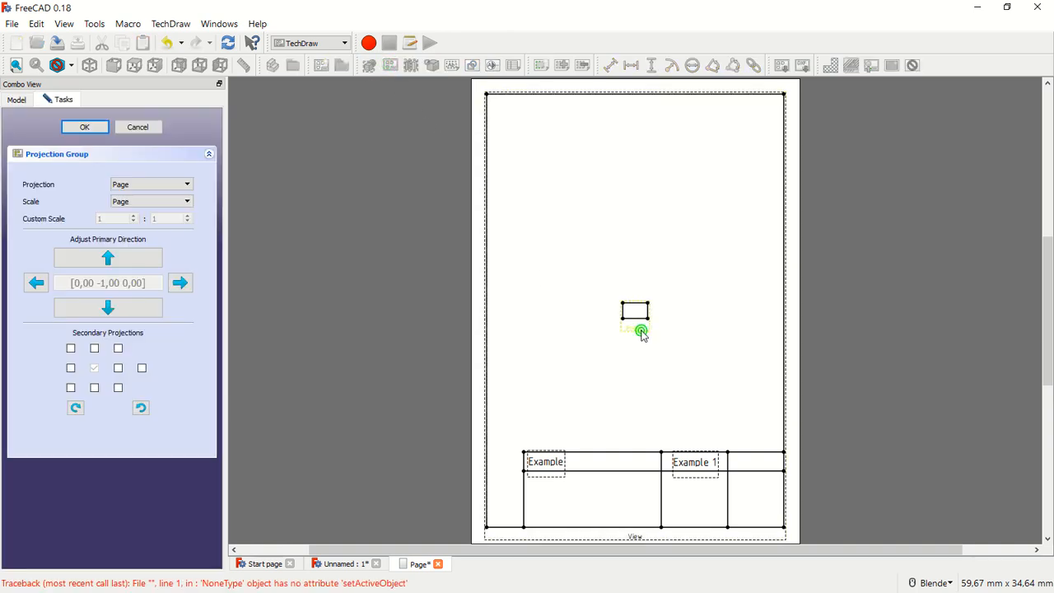
pyautogui.moveTo(640, 333); pyautogui.dragTo(552, 330)
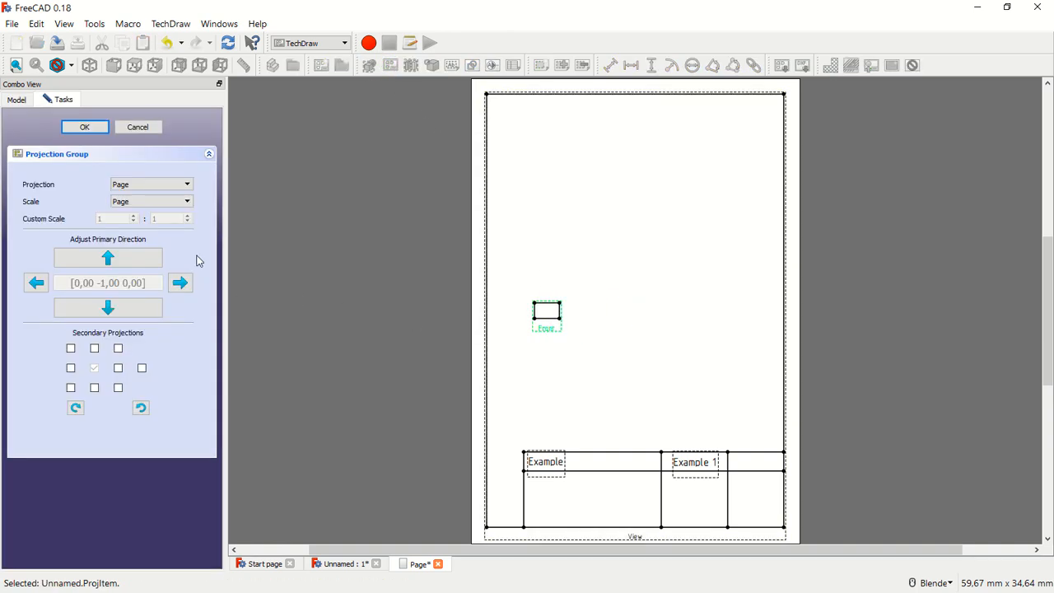
# Step: Set the projection group to Third Angle with a custom scale of 4:1 and recompute the document
pyautogui.click(150, 184)
pyautogui.click(141, 215)
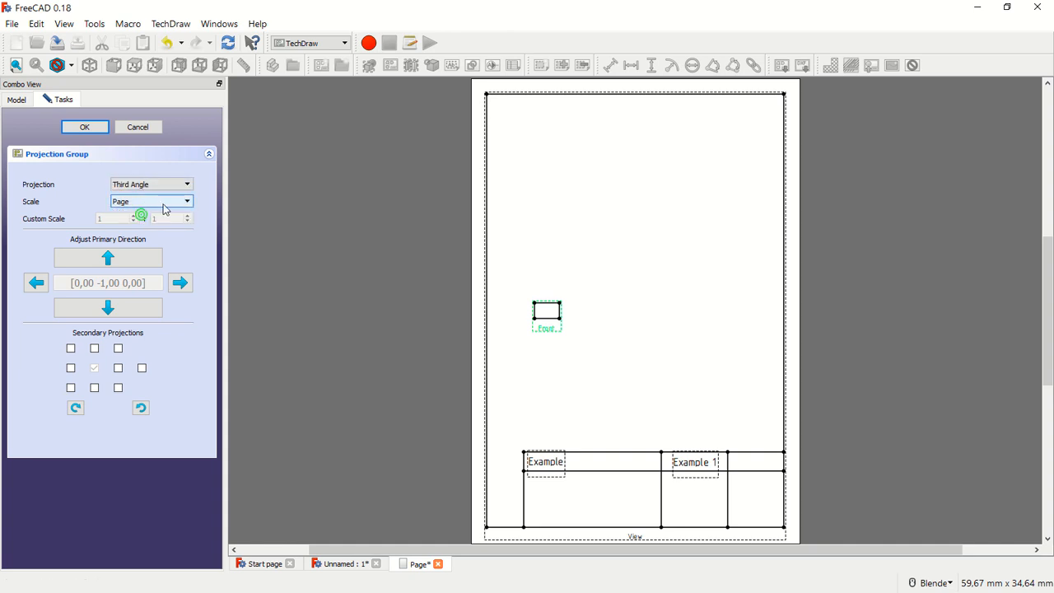
pyautogui.click(163, 209)
pyautogui.click(136, 228)
pyautogui.click(134, 216)
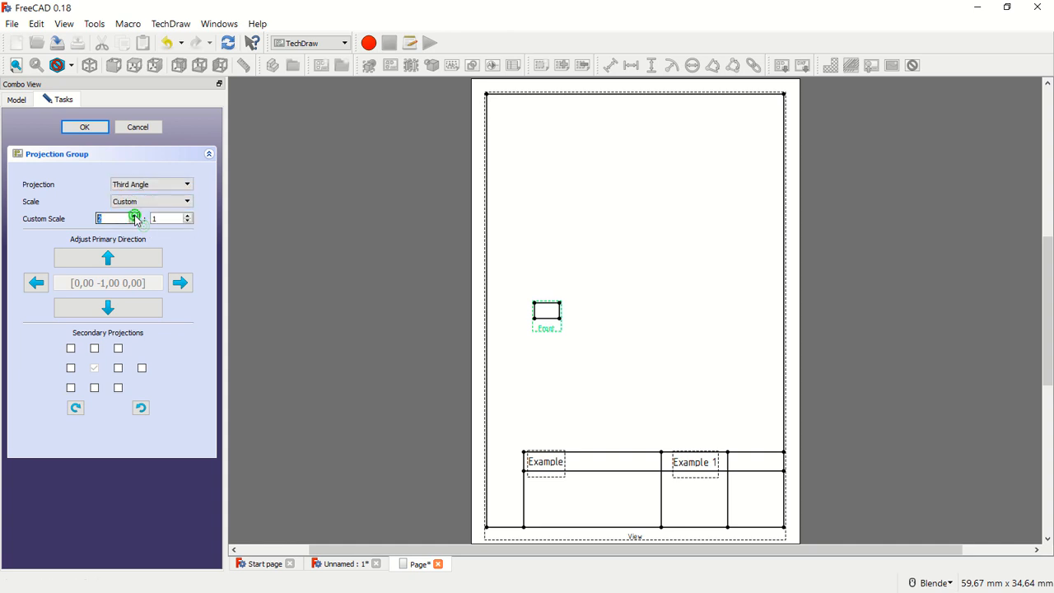
pyautogui.click(230, 42)
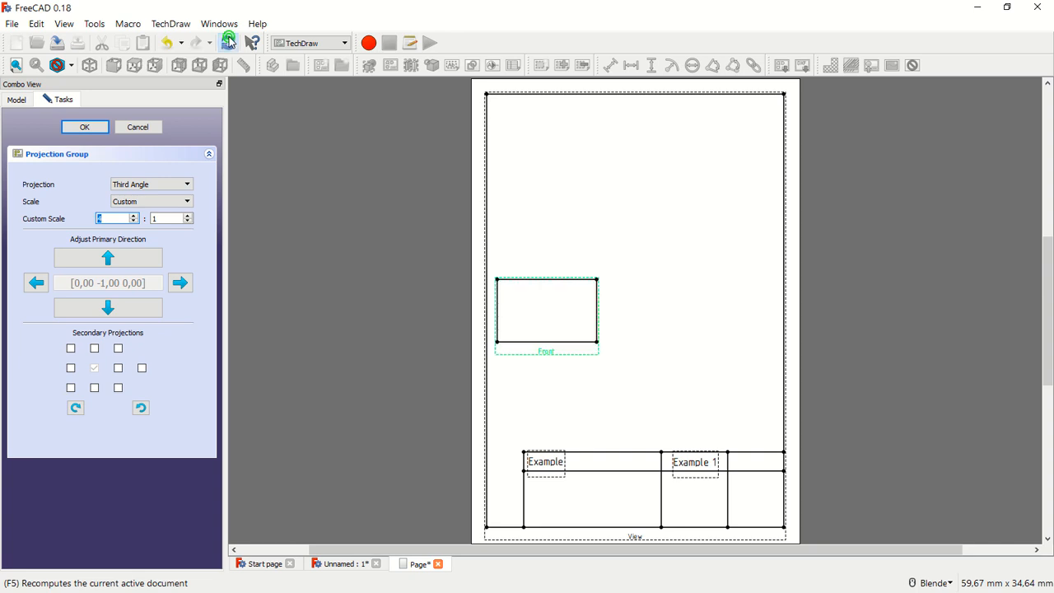
# Step: Add the top, front-top-right and right projections, and move the whole view group slightly down inside the border
pyautogui.click(95, 349)
pyautogui.click(120, 349)
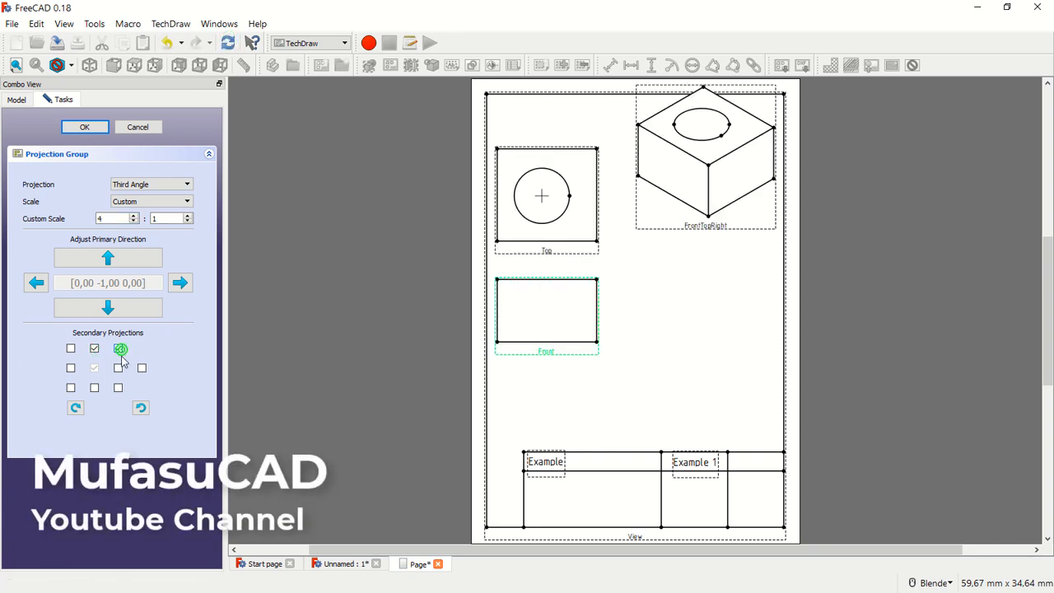
pyautogui.click(119, 369)
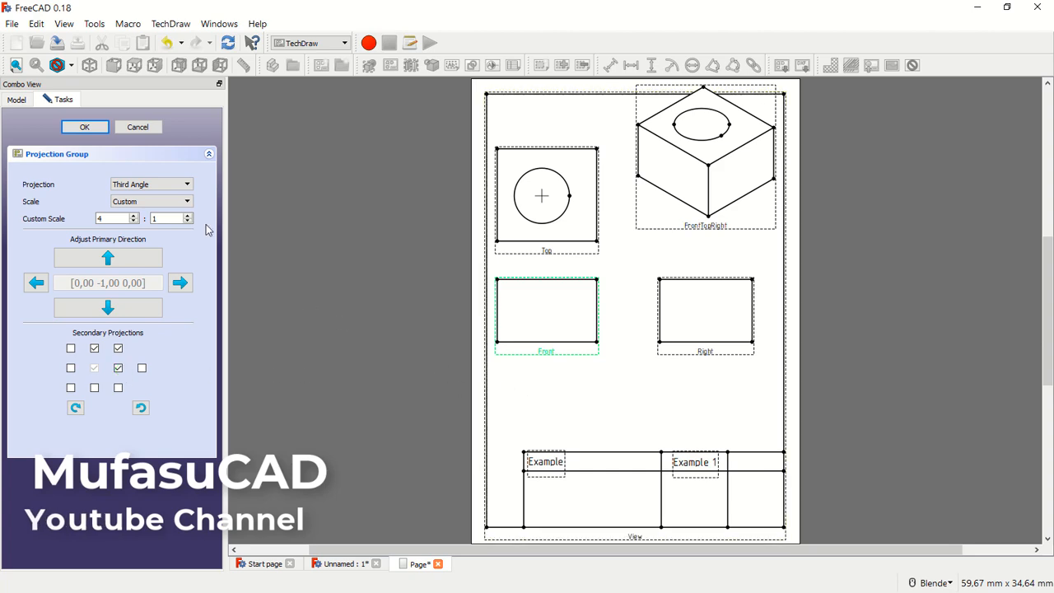
pyautogui.click(101, 128)
pyautogui.moveTo(548, 352); pyautogui.dragTo(560, 382)
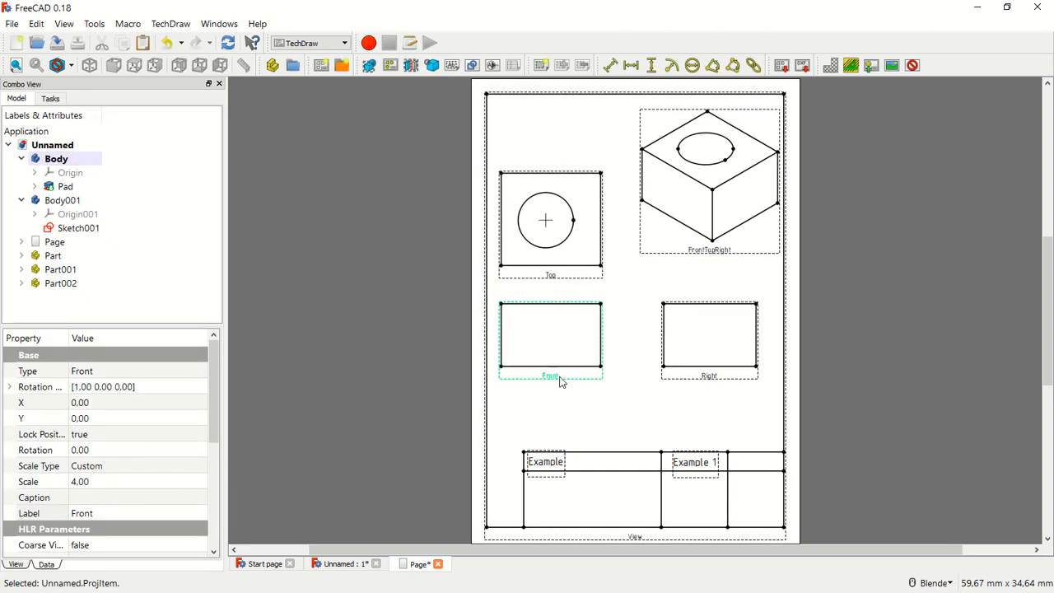
pyautogui.click(864, 320)
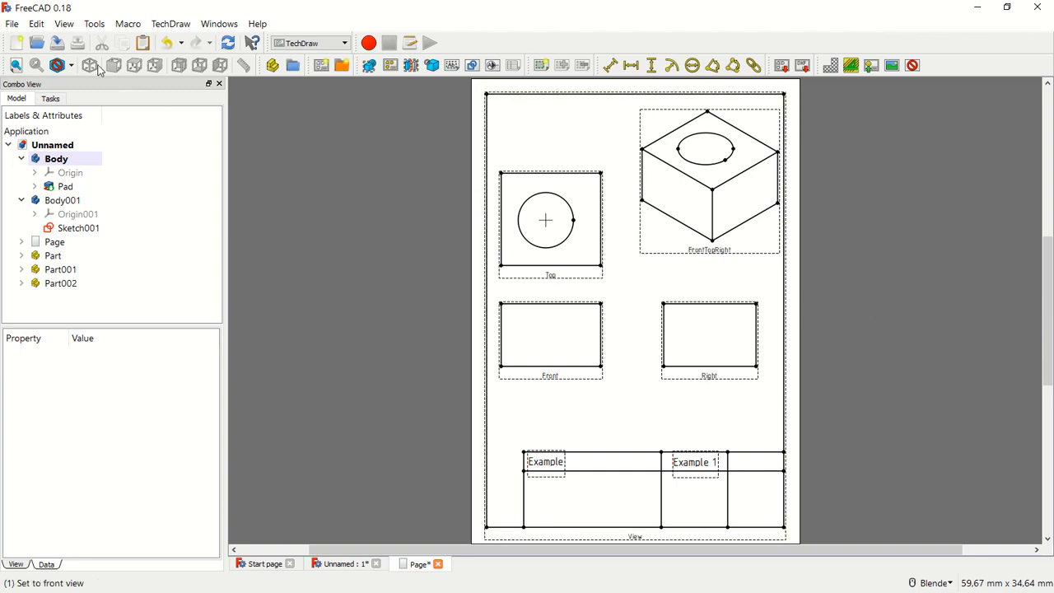
# Step: Examine the editable text property of the Example annotation in the title block
pyautogui.click(545, 465)
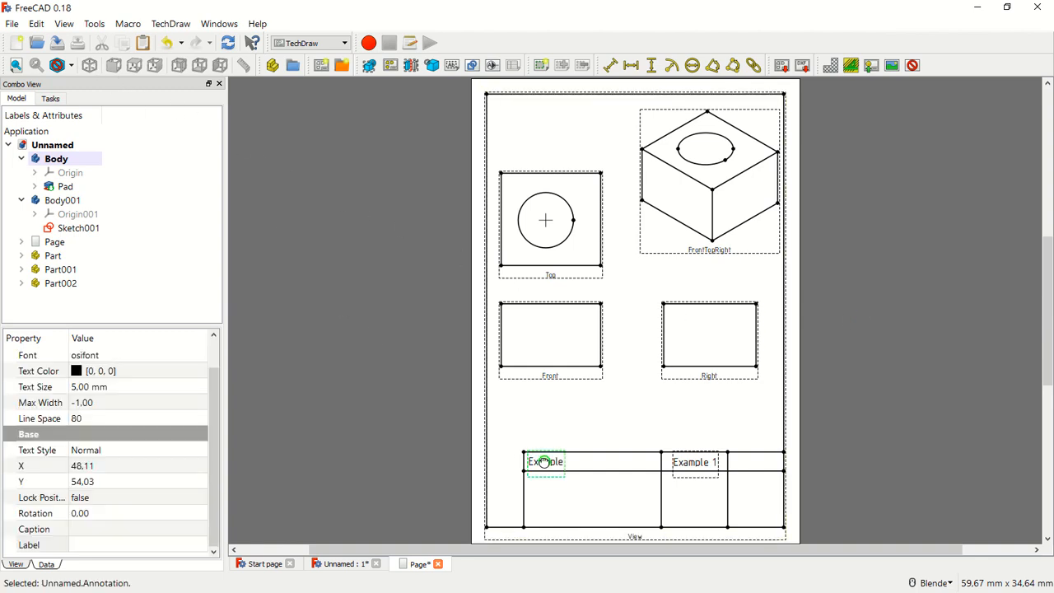
pyautogui.scroll(1, 134, 371)
pyautogui.click(111, 372)
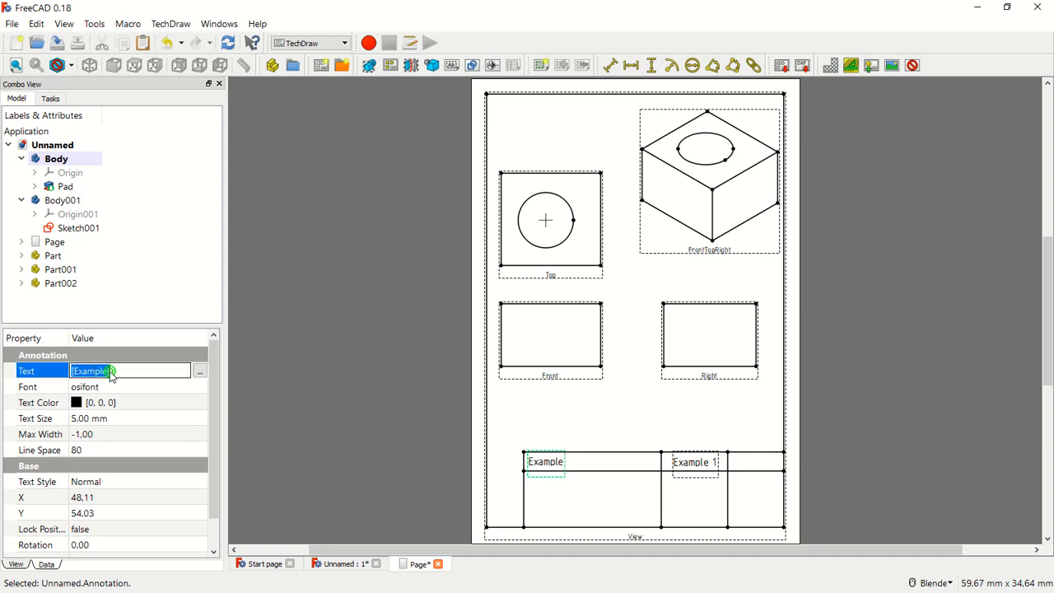
pyautogui.click(275, 374)
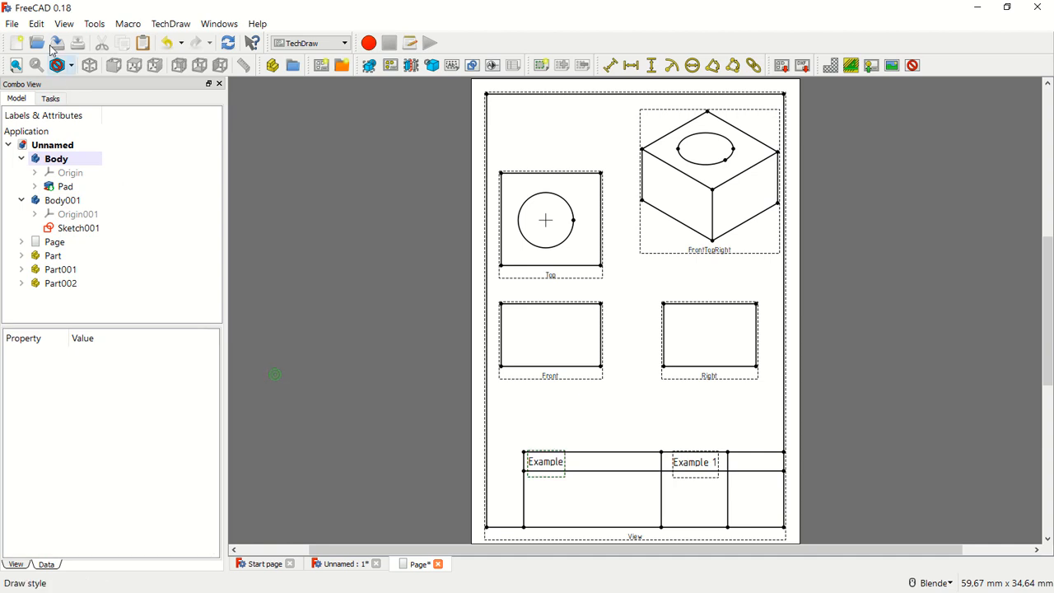
# Step: Open the print preview of the page and enlarge the preview to examine the views, border and title block
pyautogui.click(12, 24)
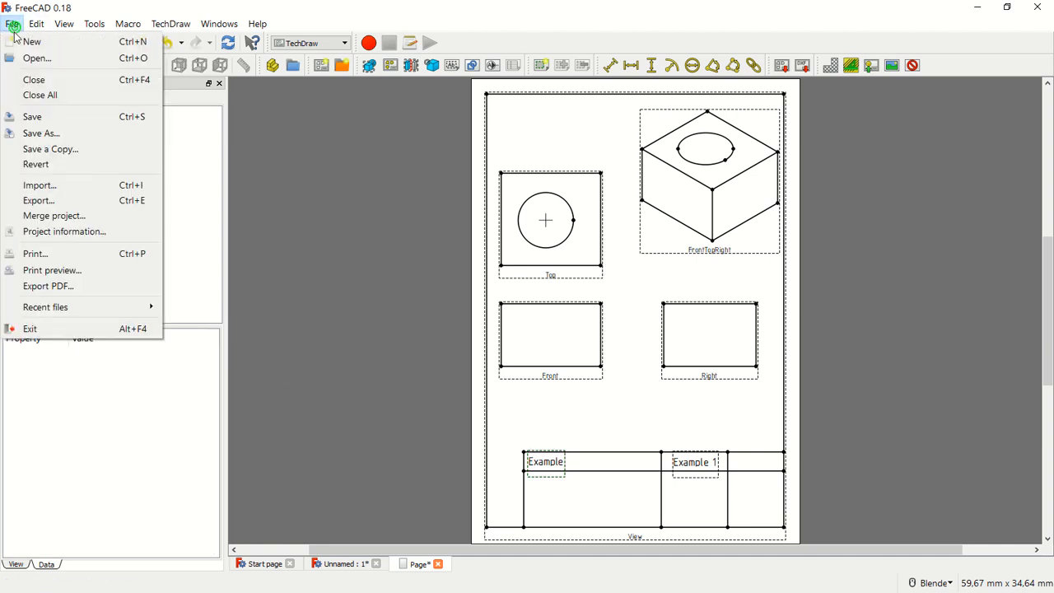
pyautogui.click(49, 272)
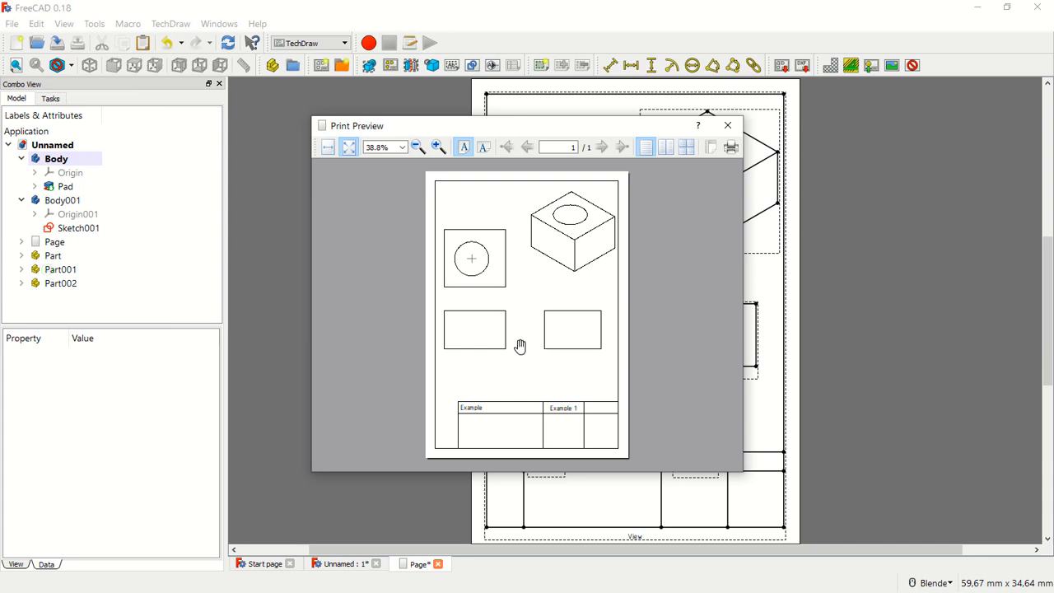
pyautogui.click(438, 146)
pyautogui.click(439, 147)
pyautogui.click(439, 146)
pyautogui.click(438, 147)
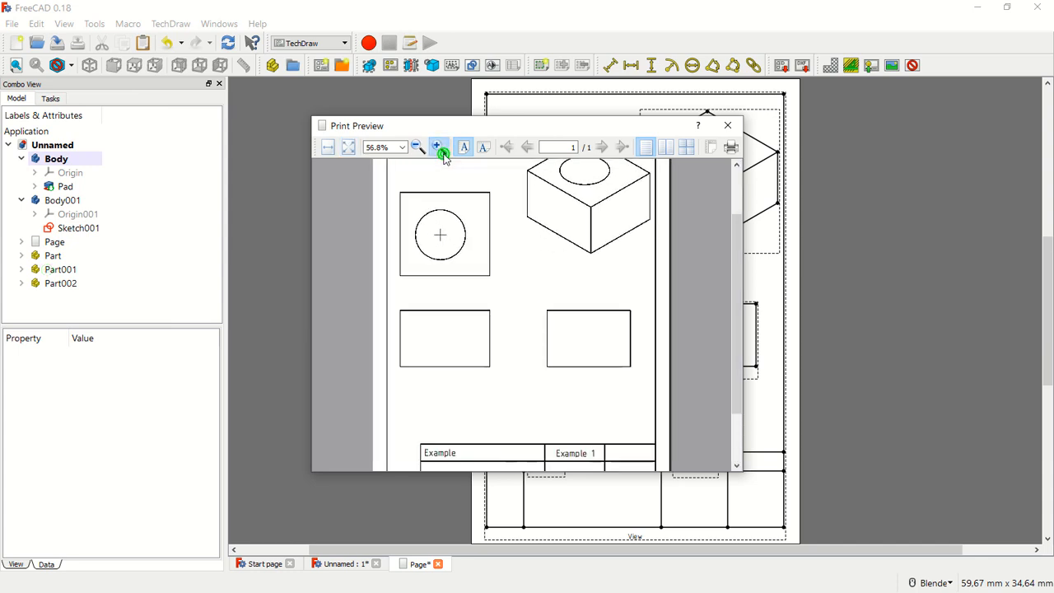
pyautogui.click(439, 147)
pyautogui.moveTo(737, 370); pyautogui.dragTo(741, 428)
pyautogui.moveTo(742, 471); pyautogui.dragTo(848, 589)
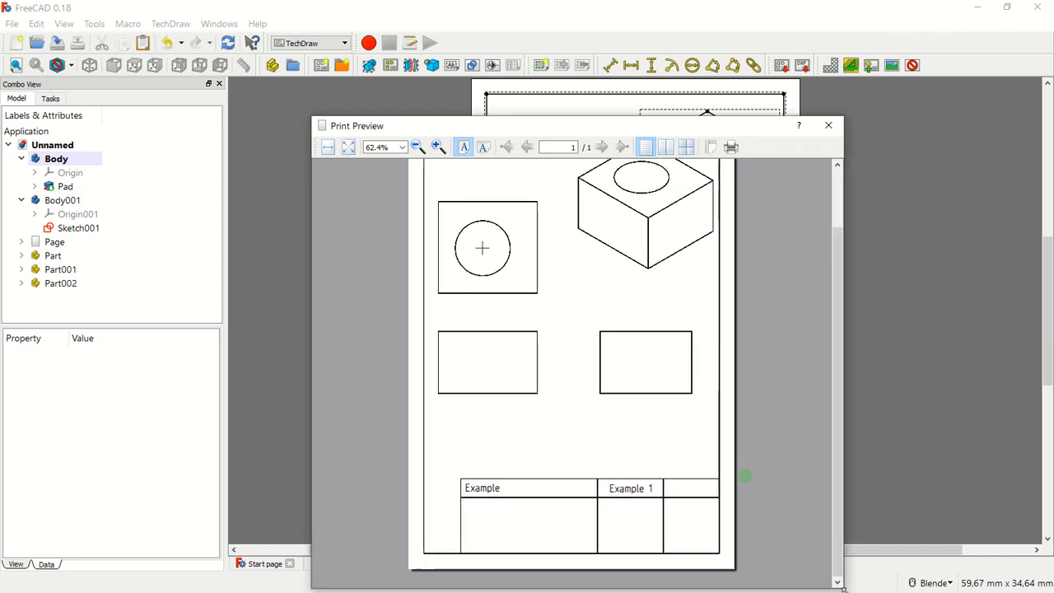
pyautogui.moveTo(849, 115); pyautogui.dragTo(929, 33)
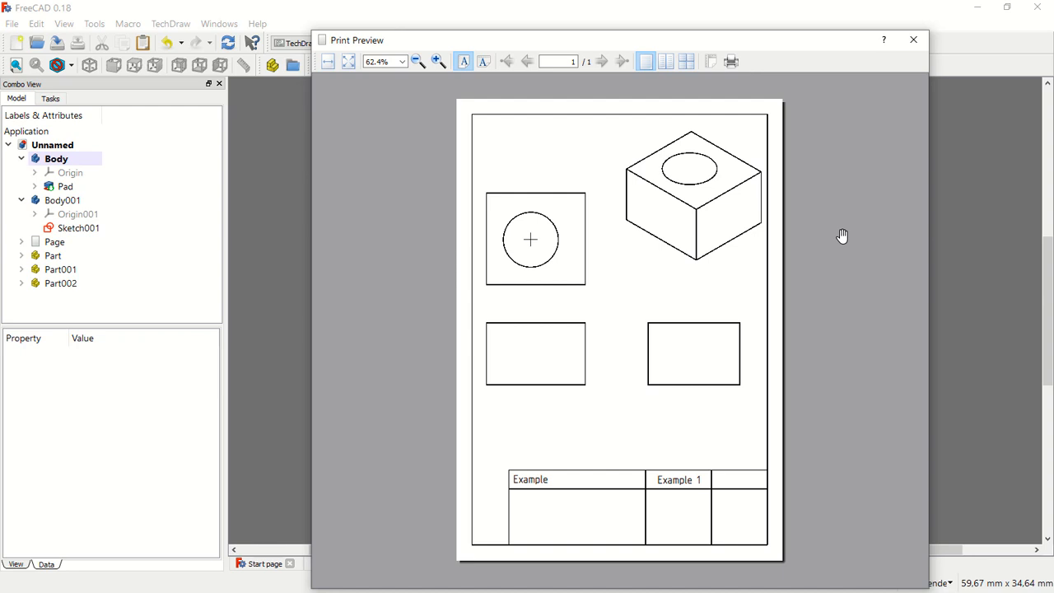